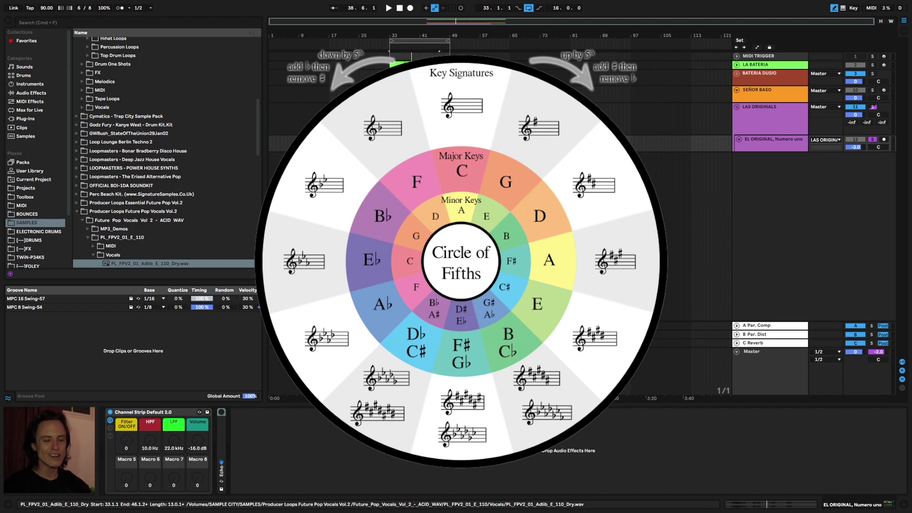
Insert a new MIDI track and load the PL_FPV2_01_Adlib_E_110_Dry vocal clip into a Simpler on it
{"action": "key", "text": "space"}
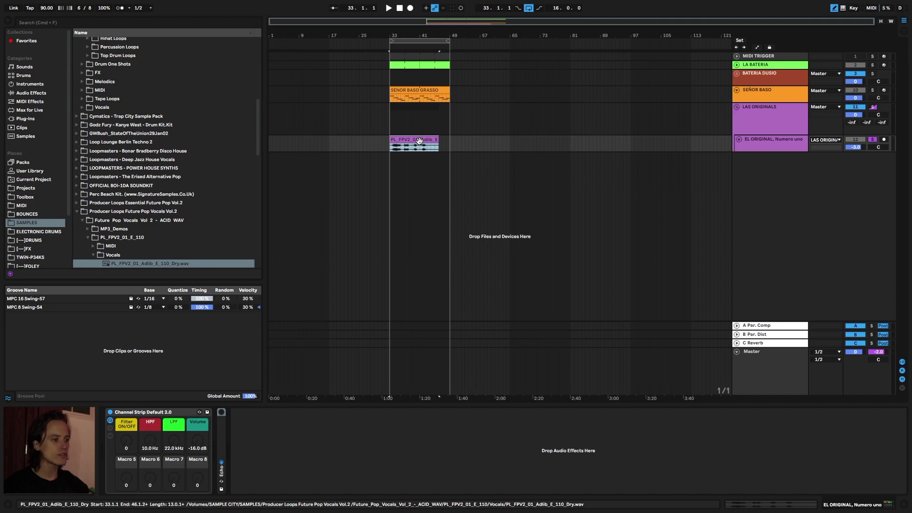
{"action": "key", "text": "super+shift+t"}
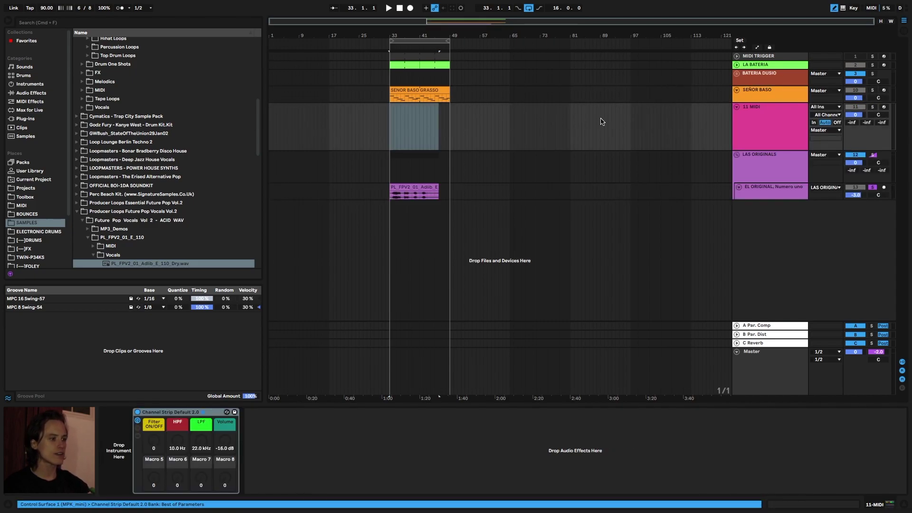
{"action": "left_click", "coordinate": [31, 93]}
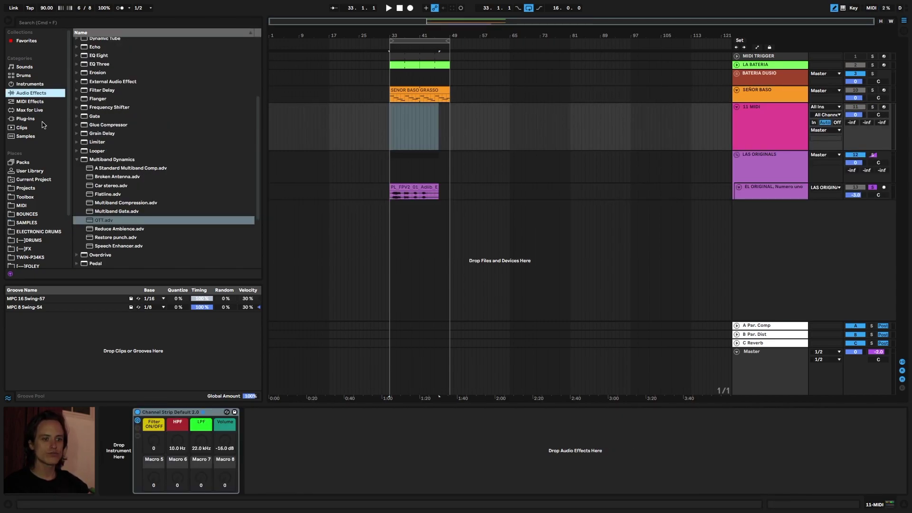
{"action": "left_click", "coordinate": [29, 84]}
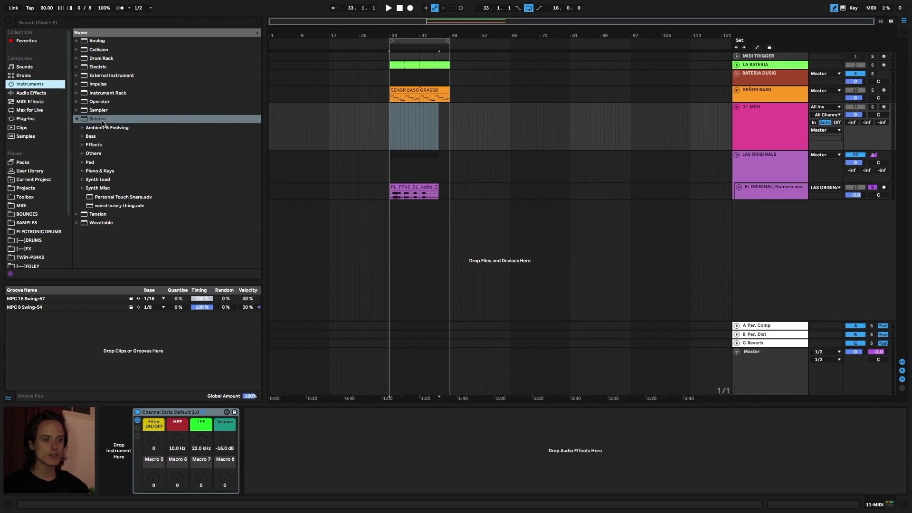
{"action": "left_click_drag", "start_coordinate": [405, 192], "coordinate": [123, 436]}
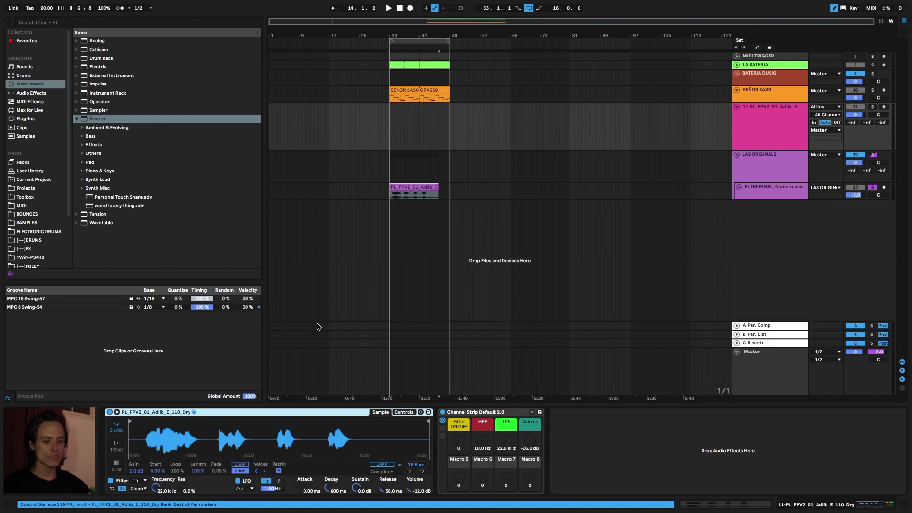
Set the vocal's Simpler to Slice mode, and arm and solo its track
{"action": "left_click", "coordinate": [115, 465]}
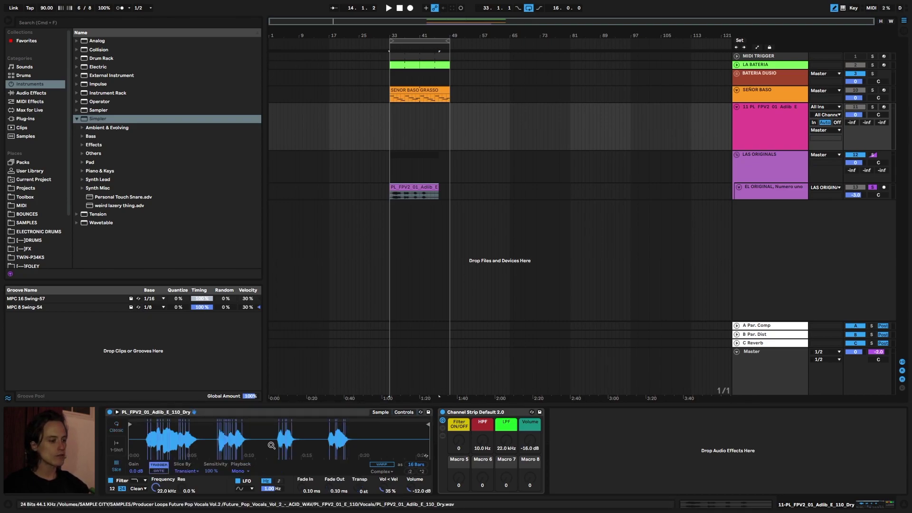
{"action": "left_click", "coordinate": [884, 107]}
{"action": "left_click", "coordinate": [872, 107]}
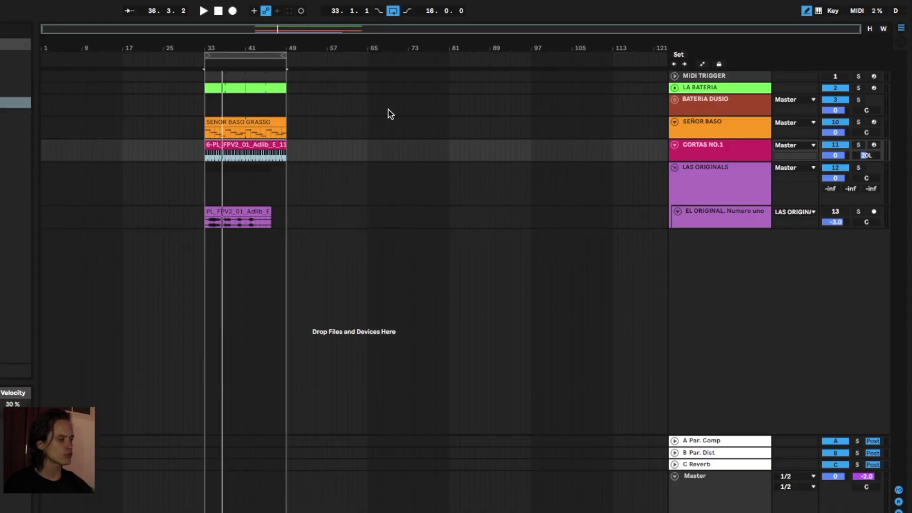
Play back the looped section with the CORTAS NO.1 vocal chops
{"action": "key", "text": "space"}
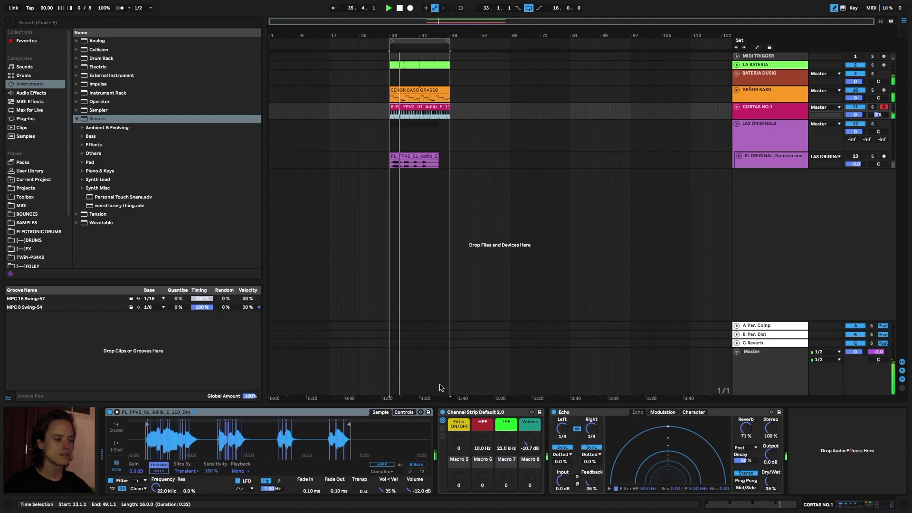
{"action": "key", "text": "space"}
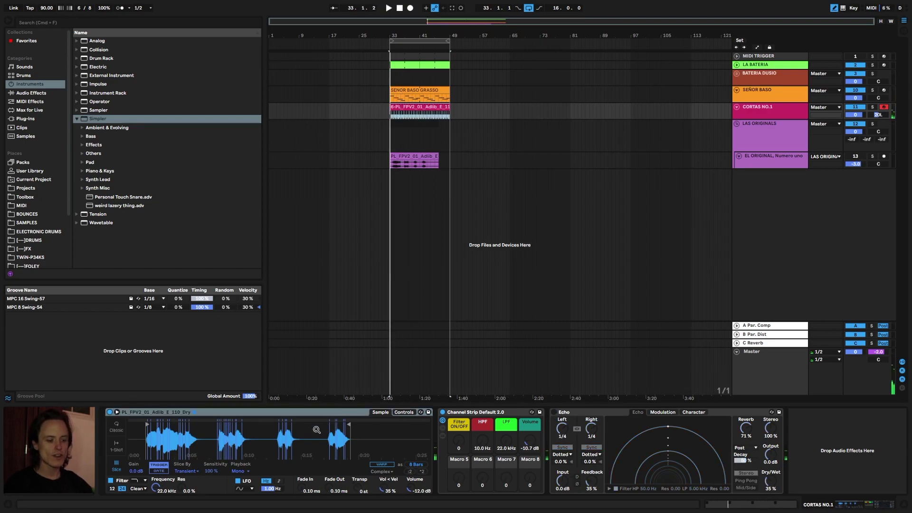
Try Manual slicing with hand-placed slices in the first two vocal phrases, and restore slicing by Transient
{"action": "left_click", "coordinate": [195, 472]}
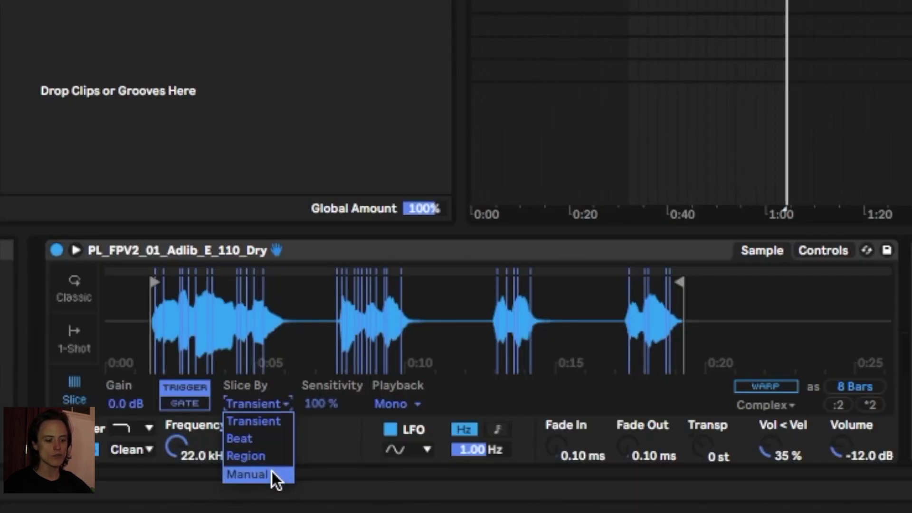
{"action": "left_click", "coordinate": [281, 403]}
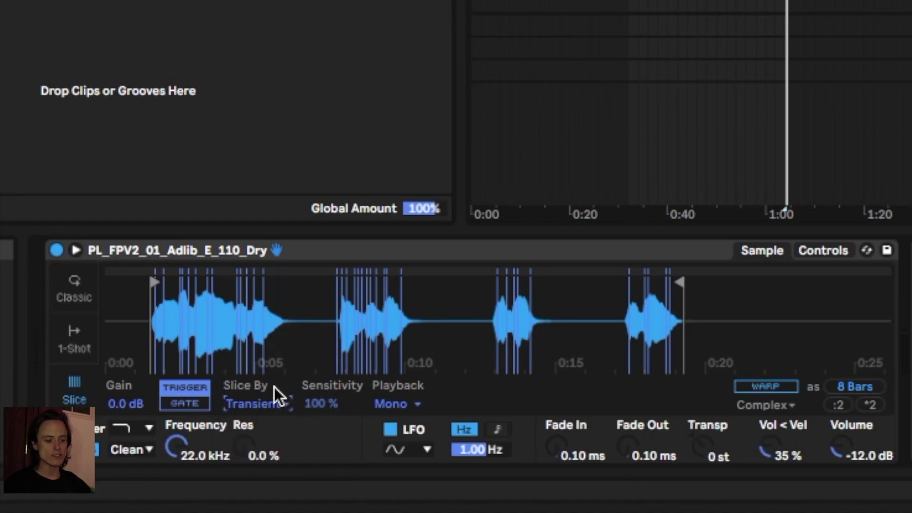
{"action": "left_click", "coordinate": [276, 403]}
{"action": "left_click", "coordinate": [260, 483]}
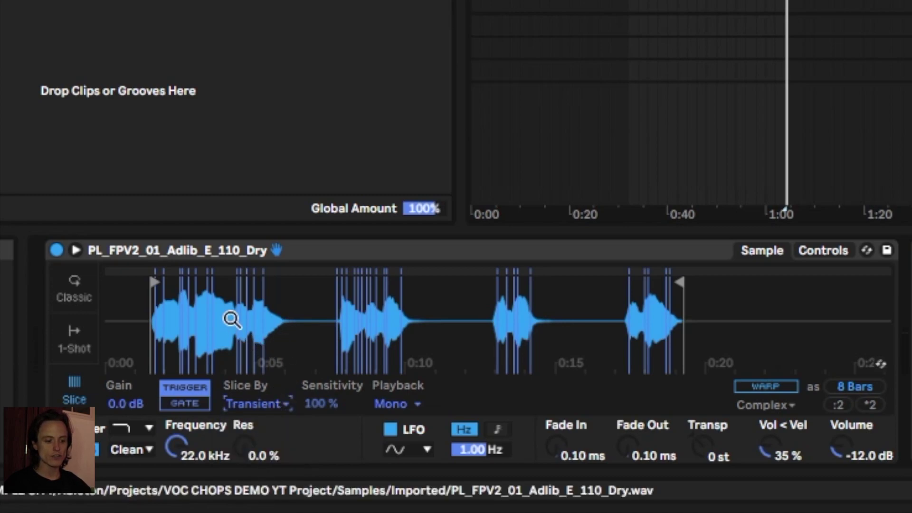
{"action": "left_click", "coordinate": [256, 404]}
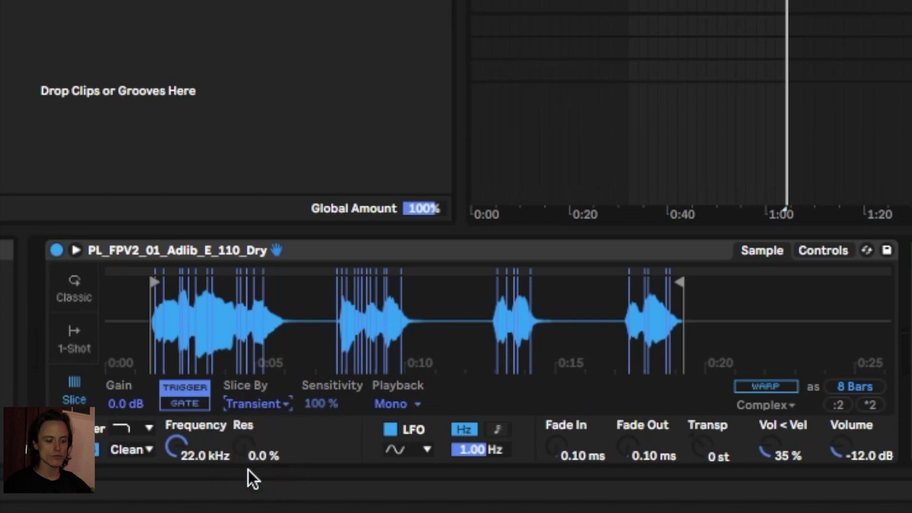
{"action": "left_click", "coordinate": [248, 472]}
{"action": "double_click", "coordinate": [251, 313]}
{"action": "double_click", "coordinate": [338, 320]}
{"action": "double_click", "coordinate": [380, 322]}
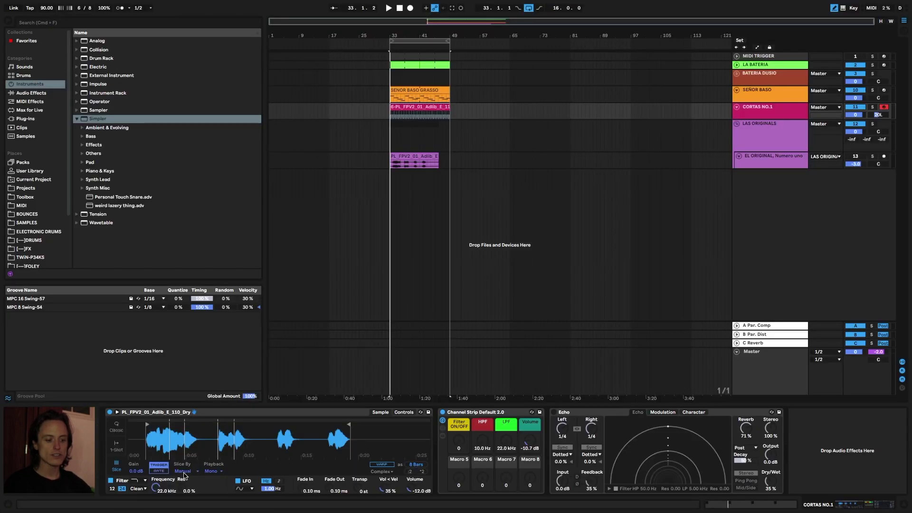
{"action": "left_click", "coordinate": [253, 403]}
{"action": "left_click", "coordinate": [266, 421]}
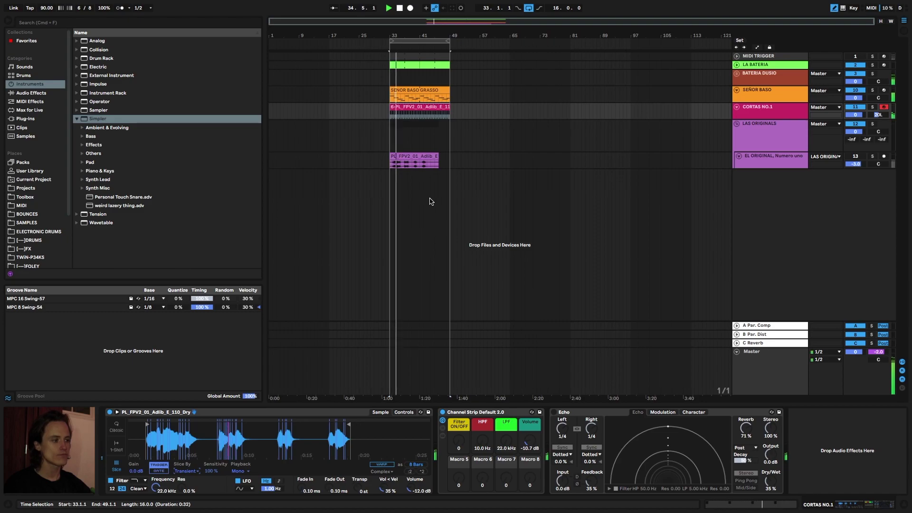
Turn on the Echo on CORTAS NO.1 and play back the loop to hear the chops with delay
{"action": "left_click", "coordinate": [554, 412]}
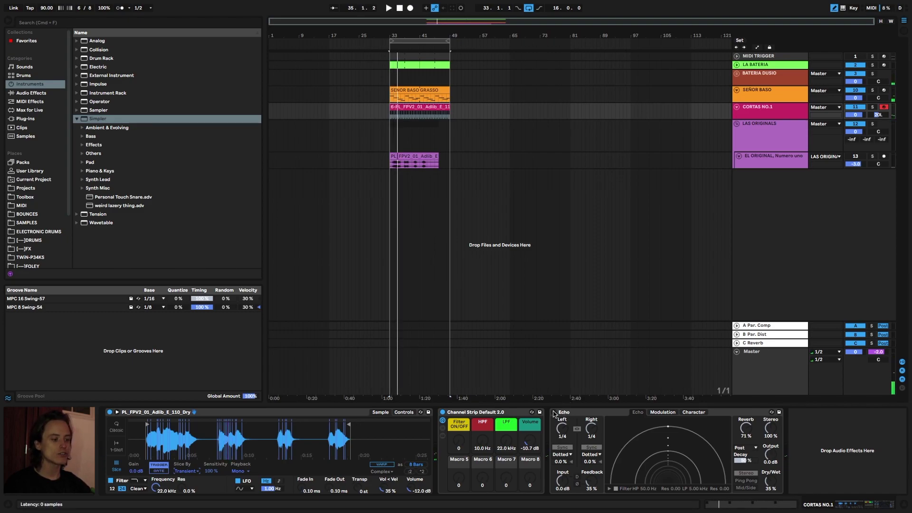
{"action": "key", "text": "space"}
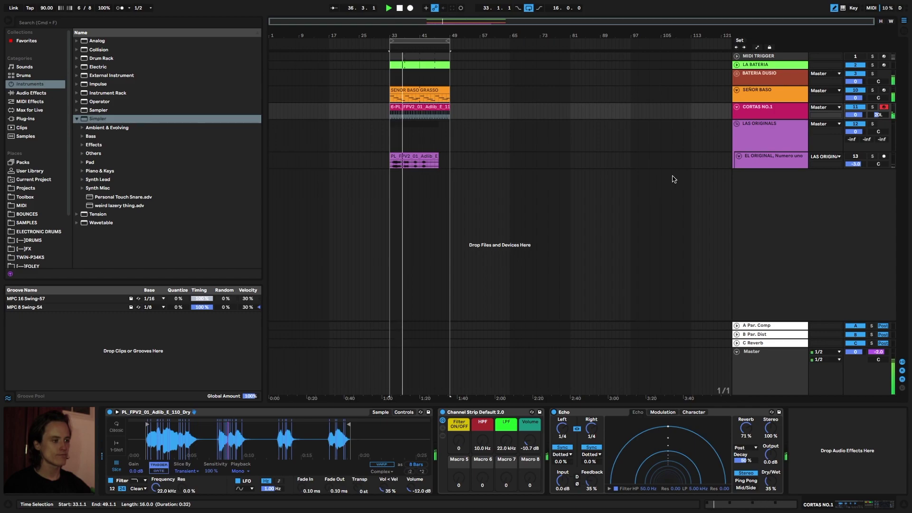
{"action": "key", "text": "space"}
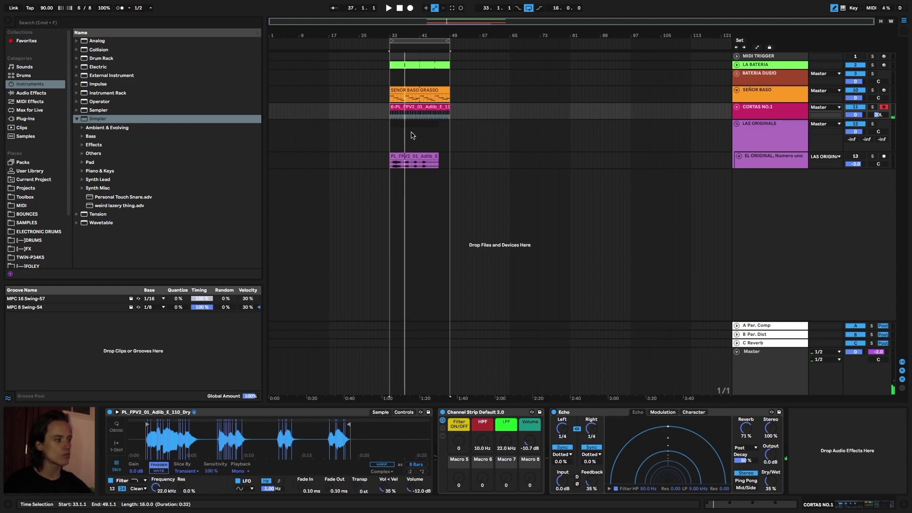
Duplicate the CORTAS NO.1 track and open the duplicate's clip in the MIDI note editor
{"action": "left_click", "coordinate": [762, 114]}
{"action": "key", "text": "super+d"}
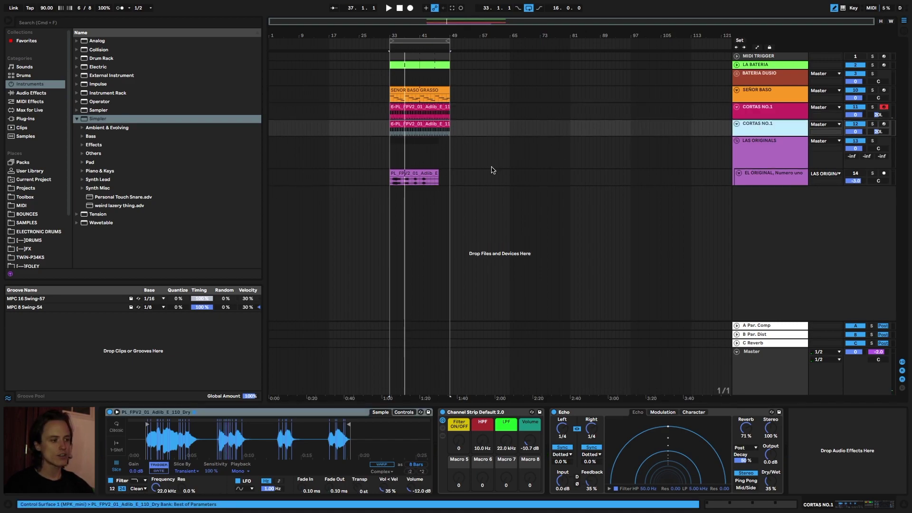
{"action": "left_click", "coordinate": [409, 123]}
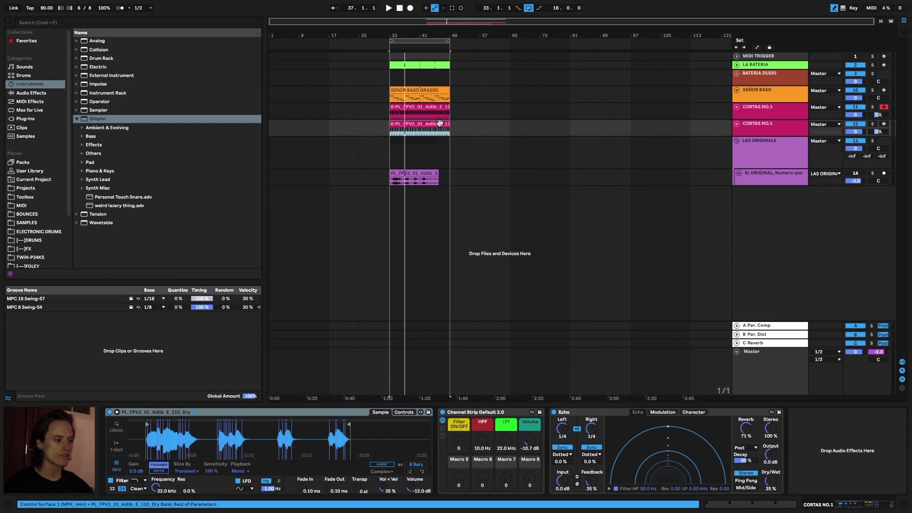
{"action": "double_click", "coordinate": [409, 123]}
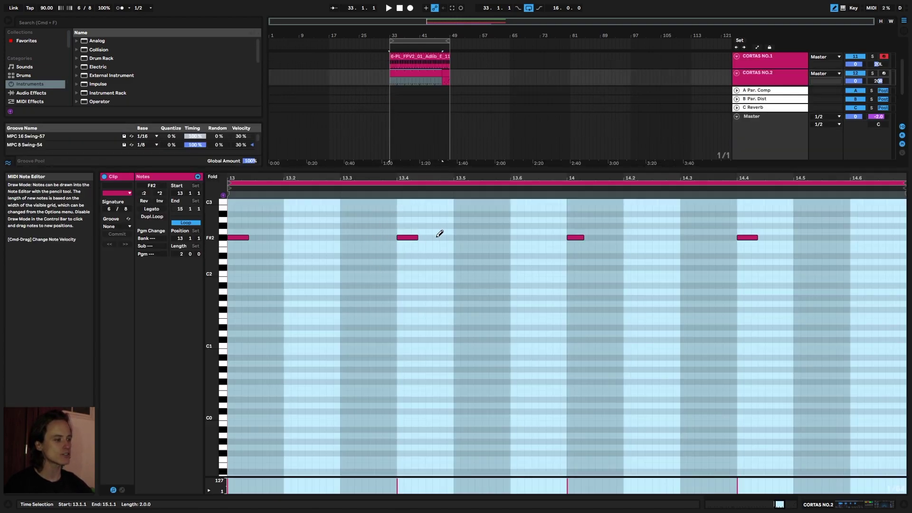
Examine the Echo in CORTAS NO.2's device chain and play the loop, first in the full mix and with CORTAS NO.2 soloed
{"action": "key", "text": "shift+Tab"}
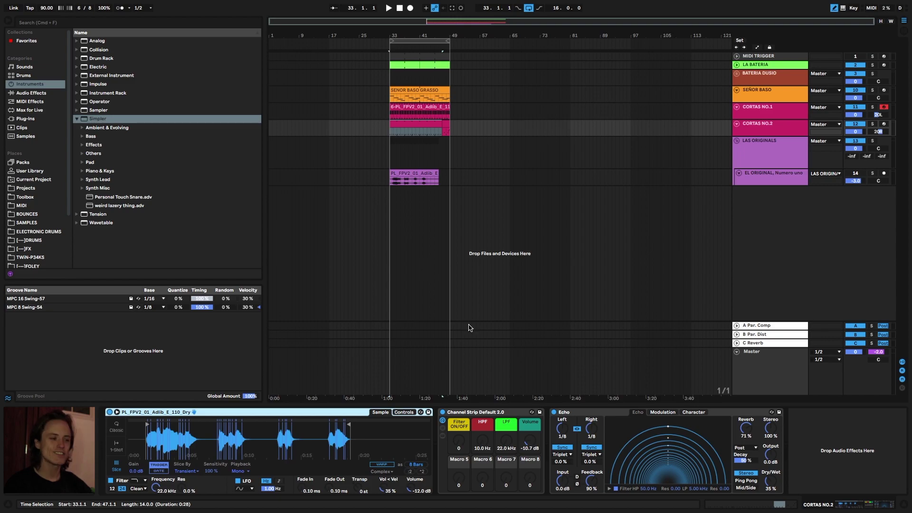
{"action": "key", "text": "space"}
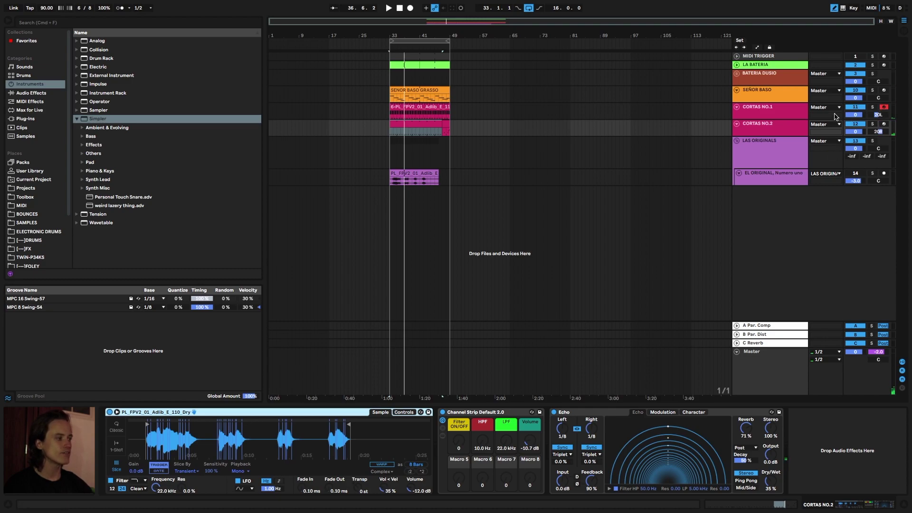
{"action": "left_click", "coordinate": [601, 413]}
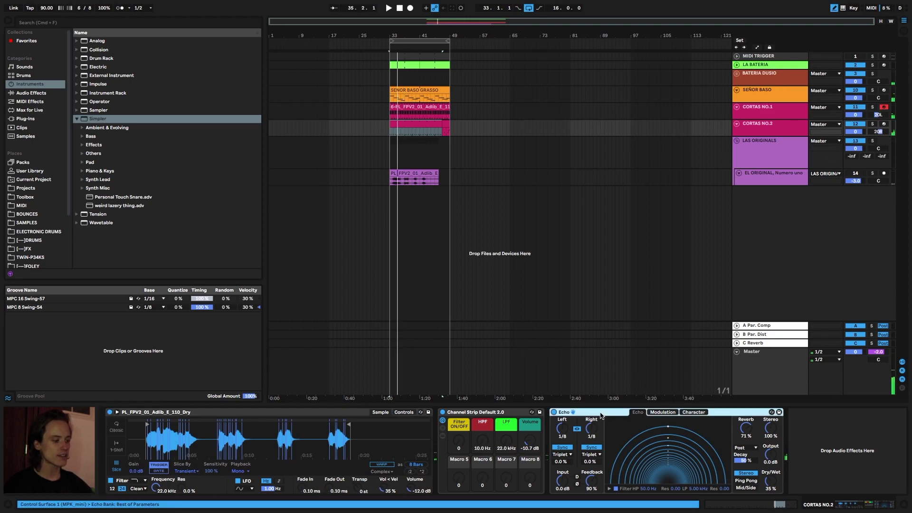
{"action": "left_click", "coordinate": [746, 114]}
{"action": "left_click", "coordinate": [745, 128]}
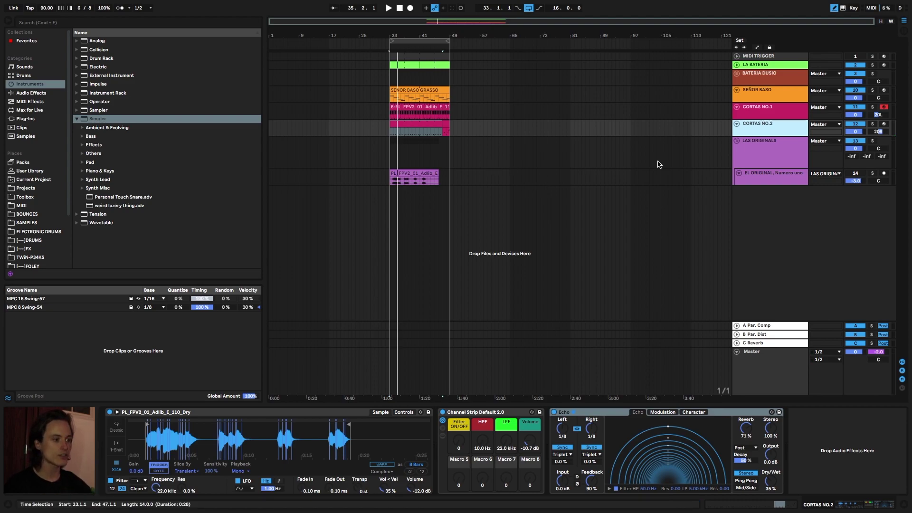
{"action": "key", "text": "space"}
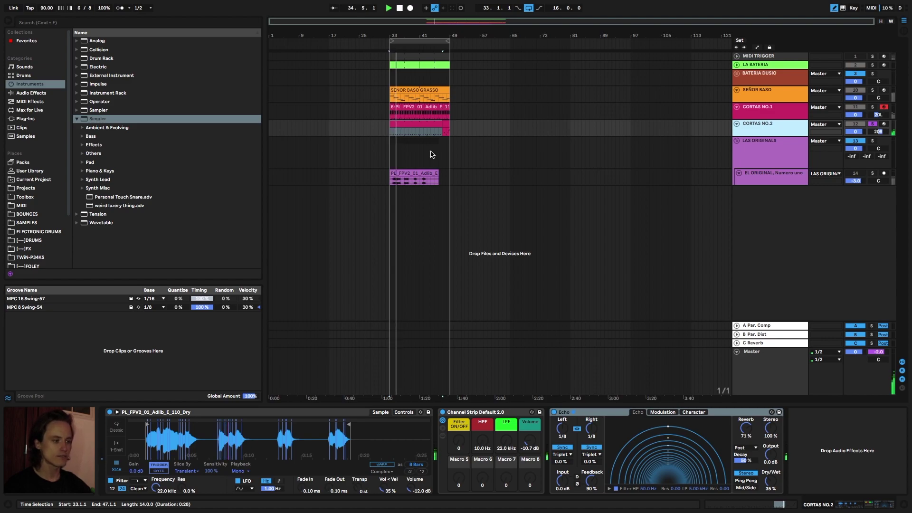
{"action": "key", "text": "space"}
Duplicate the CORTAS NO.2 track with its MIDI clips and select the duplicate
{"action": "left_click", "coordinate": [426, 108]}
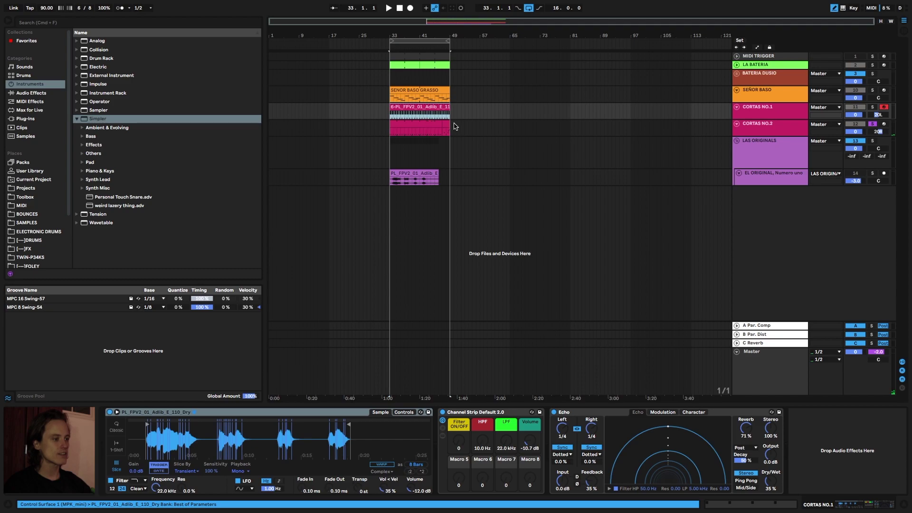
{"action": "key", "text": "super+d"}
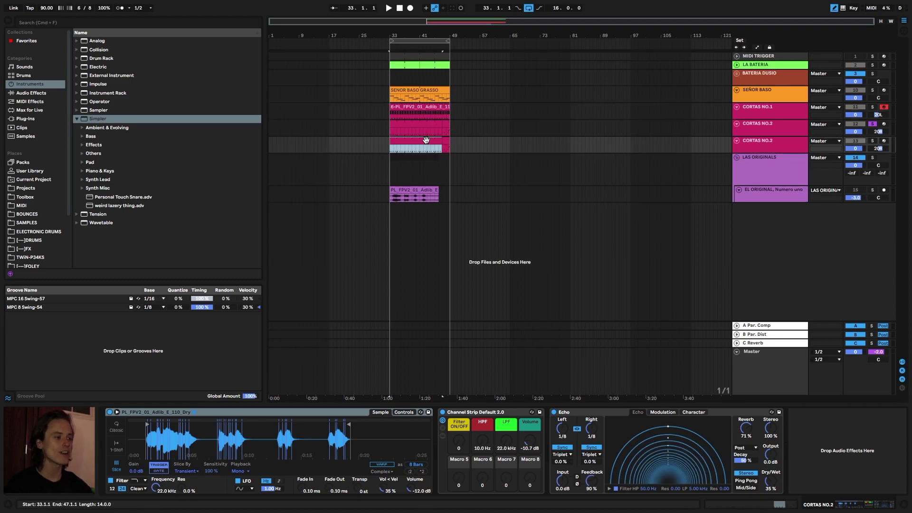
{"action": "left_click", "coordinate": [438, 140]}
{"action": "left_click", "coordinate": [453, 145]}
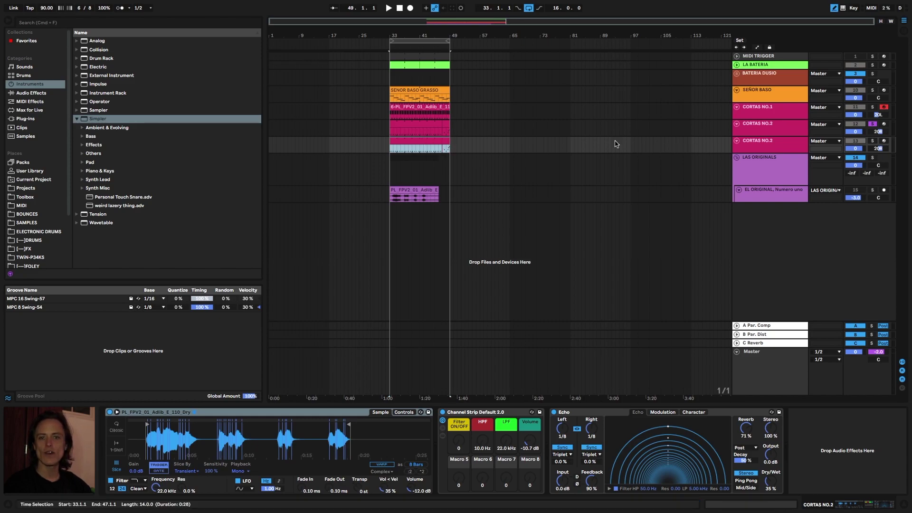
{"action": "left_click", "coordinate": [767, 147]}
{"action": "key", "text": "space"}
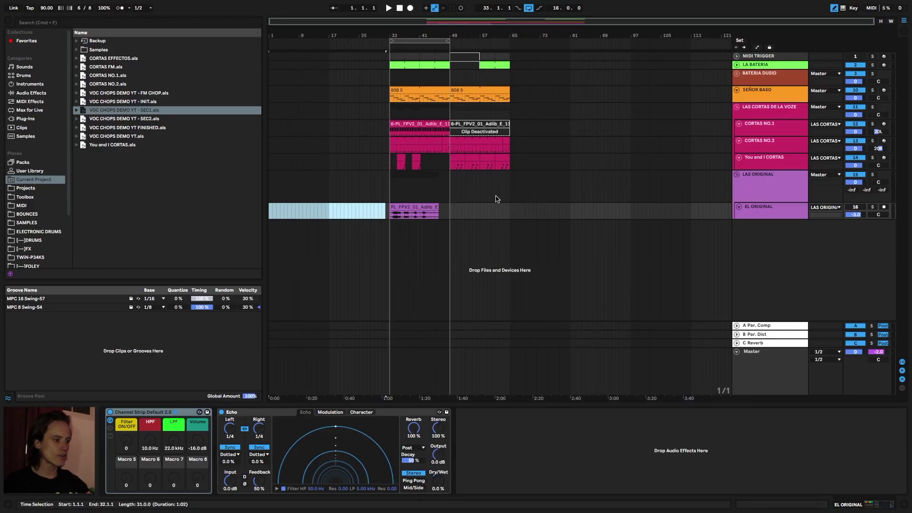
Check the devices on the LAS CORTAS DE LA VOZE group and CORTAS NO.1, and play the arrangement leading into bar 49
{"action": "left_click", "coordinate": [777, 109]}
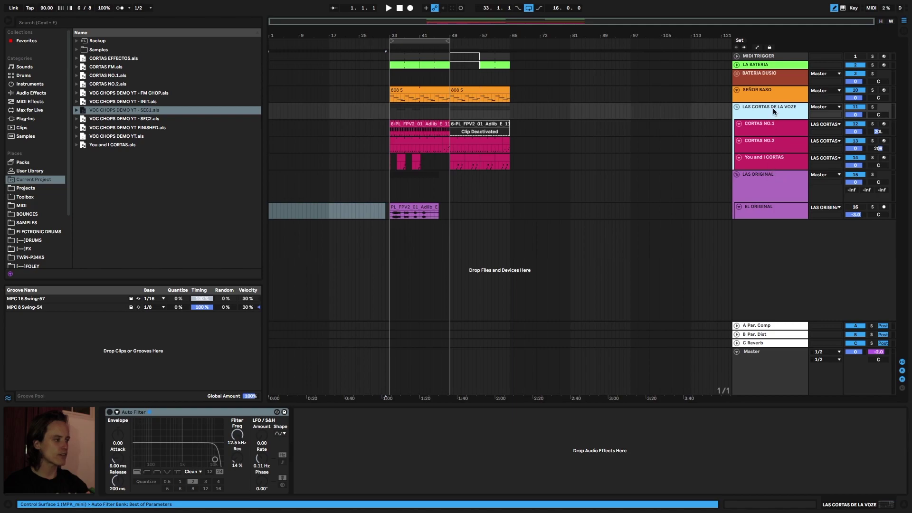
{"action": "left_click", "coordinate": [750, 123]}
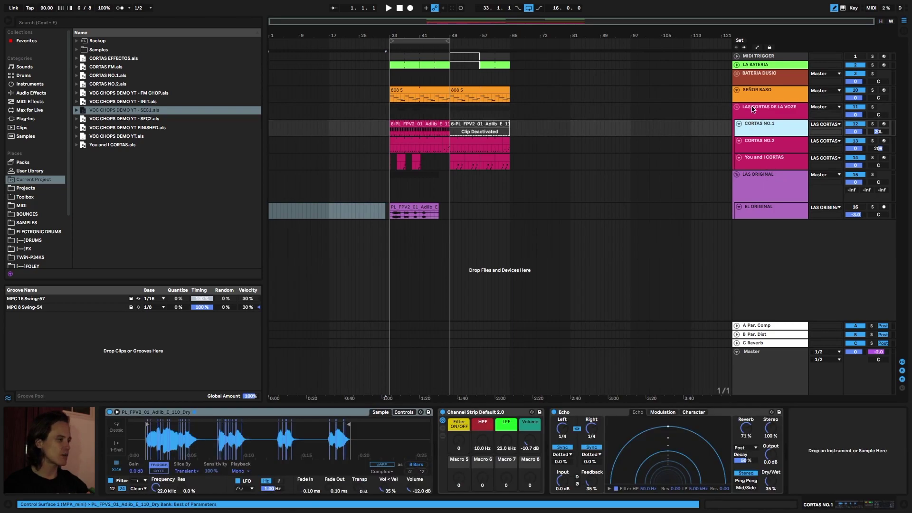
{"action": "left_click", "coordinate": [753, 109]}
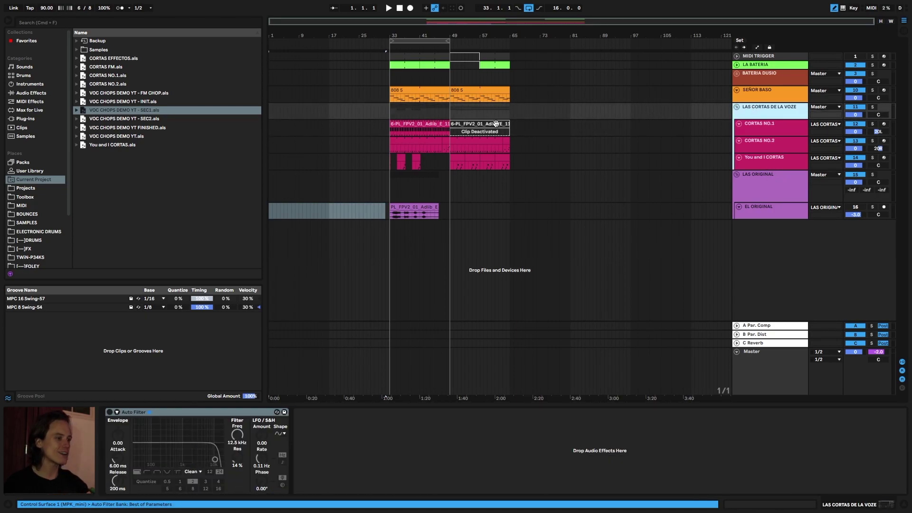
{"action": "left_click", "coordinate": [451, 81]}
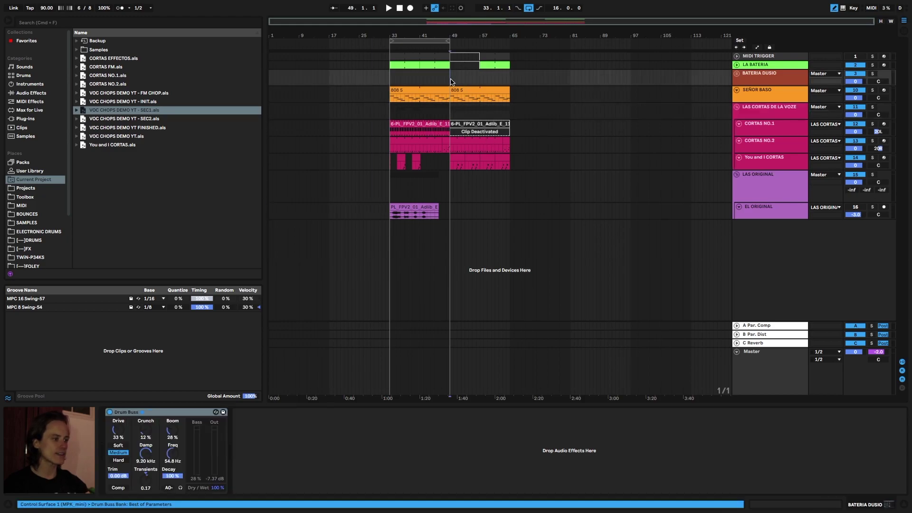
{"action": "key", "text": "space"}
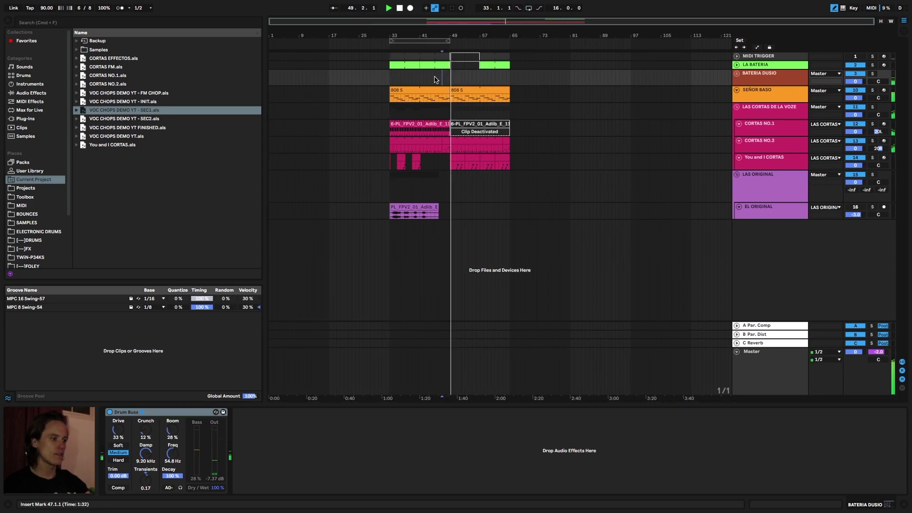
Stop playback, insert a MIDI track below You and I CORTAS and load the original adlib clip into it as a Simpler
{"action": "key", "text": "space"}
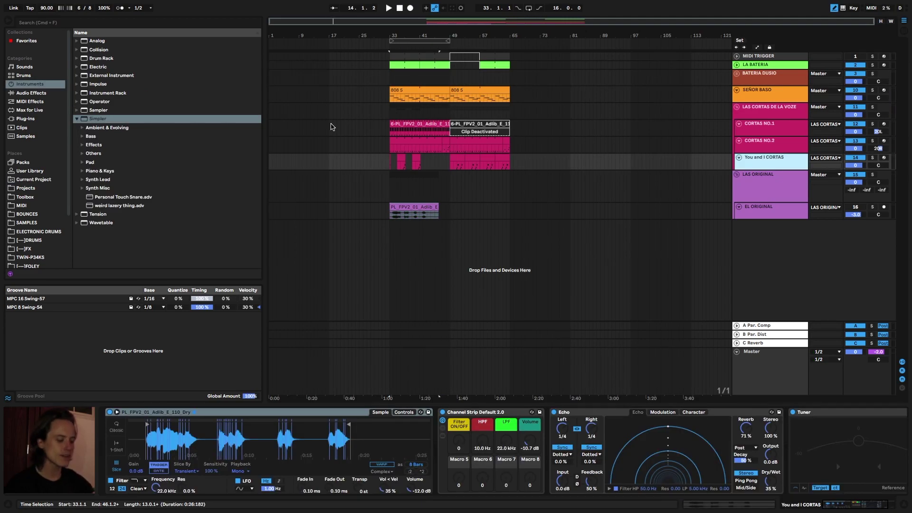
{"action": "key", "text": "super+shift+t"}
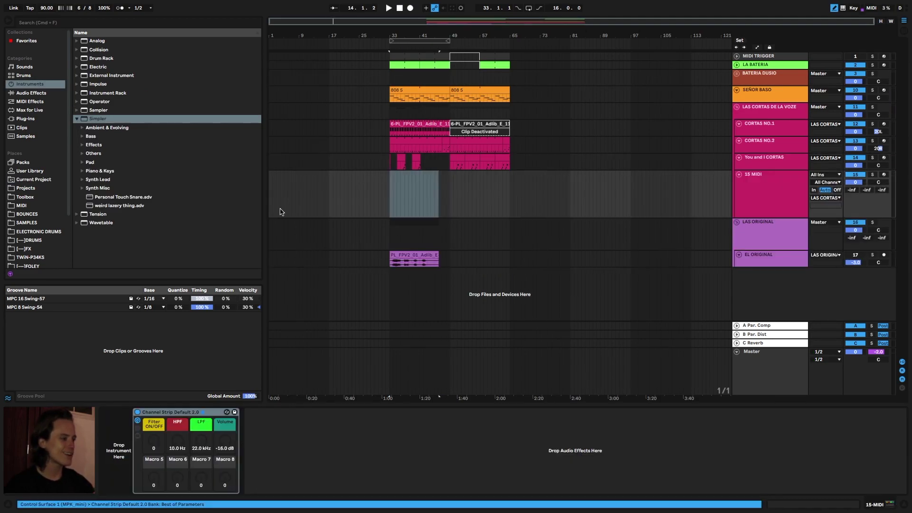
{"action": "left_click_drag", "start_coordinate": [401, 259], "coordinate": [124, 451]}
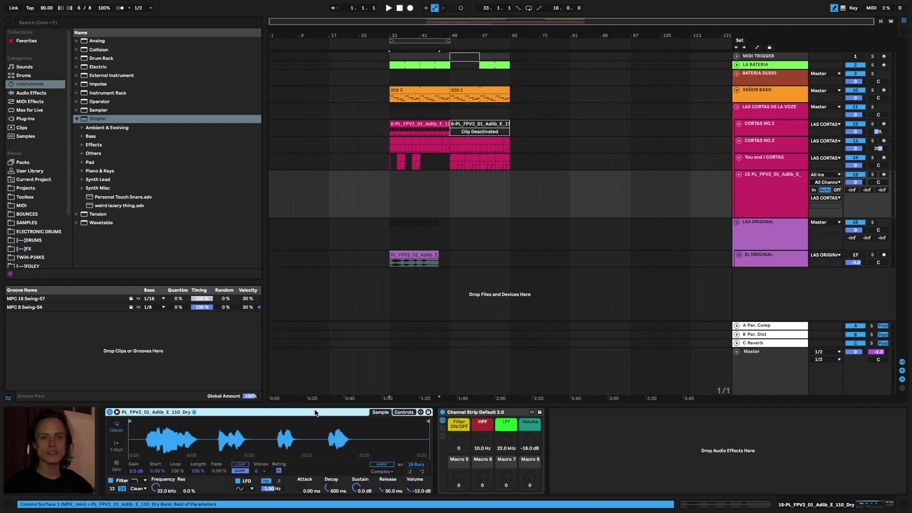
Convert the new track's Simpler into a Sampler and display the adlib as a single mono waveform
{"action": "right_click", "coordinate": [315, 412]}
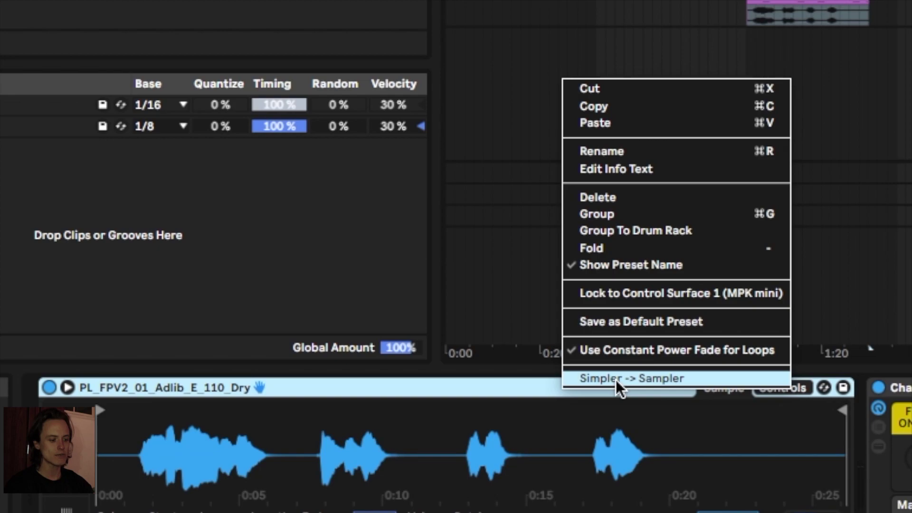
{"action": "left_click", "coordinate": [692, 379]}
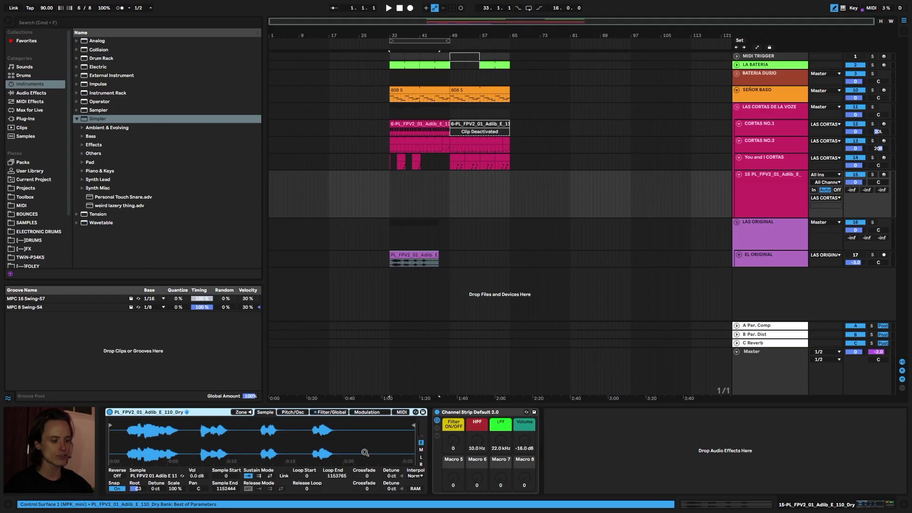
{"action": "left_click", "coordinate": [421, 449]}
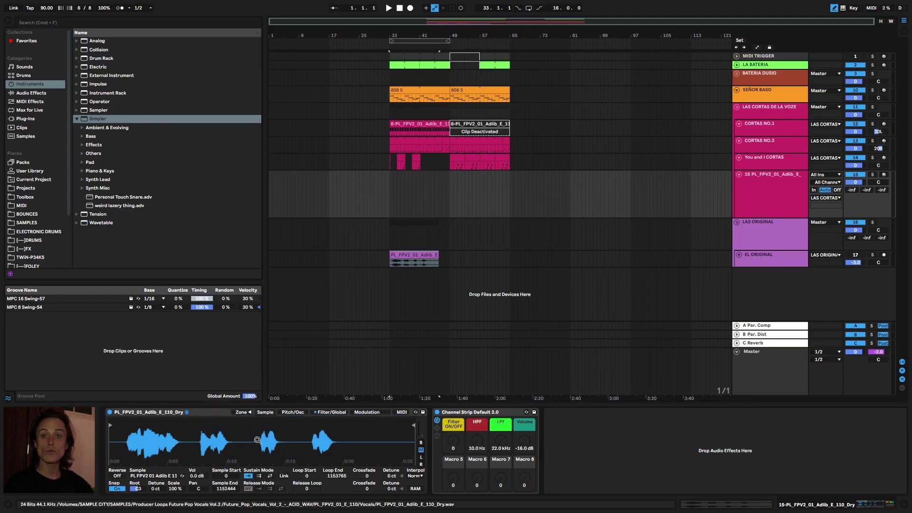
Set the Sampler's Sustain Mode to a linked back-and-forth loop and shorten it to 121601–128948 within the first vocal phrase
{"action": "left_click", "coordinate": [259, 476]}
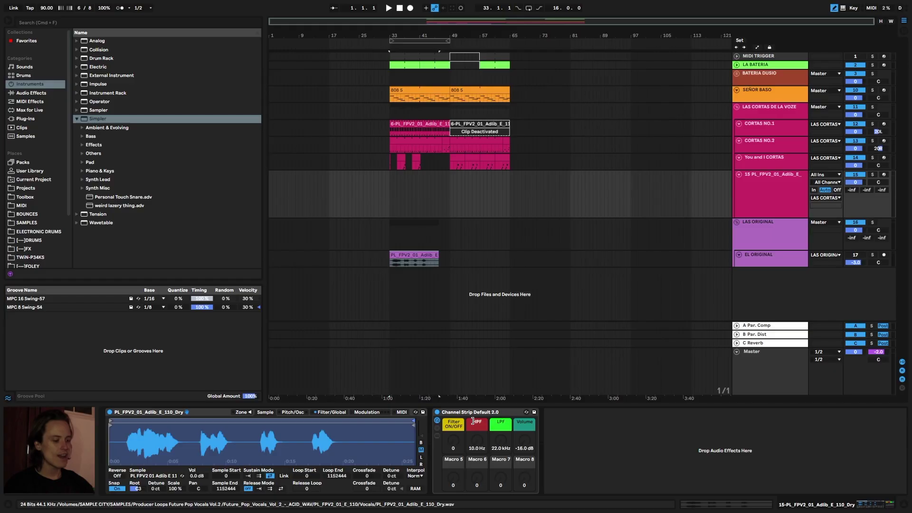
{"action": "left_click", "coordinate": [283, 476]}
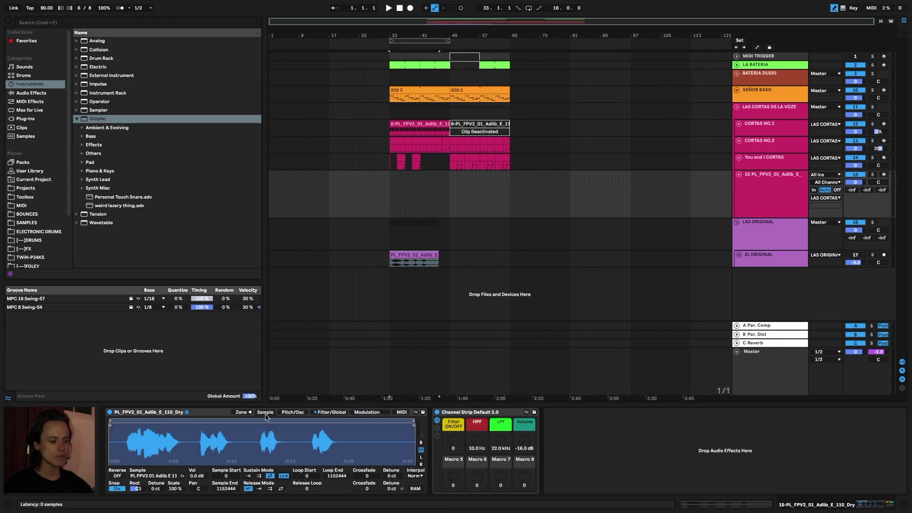
{"action": "mouse_move", "coordinate": [411, 421]}
{"action": "left_mouse_down"}
{"action": "mouse_move", "coordinate": [235, 366]}
{"action": "mouse_move", "coordinate": [110, 380]}
{"action": "mouse_move", "coordinate": [122, 394]}
{"action": "mouse_move", "coordinate": [118, 413]}
{"action": "mouse_move", "coordinate": [149, 420]}
{"action": "left_mouse_up"}
{"action": "key", "text": "c"}
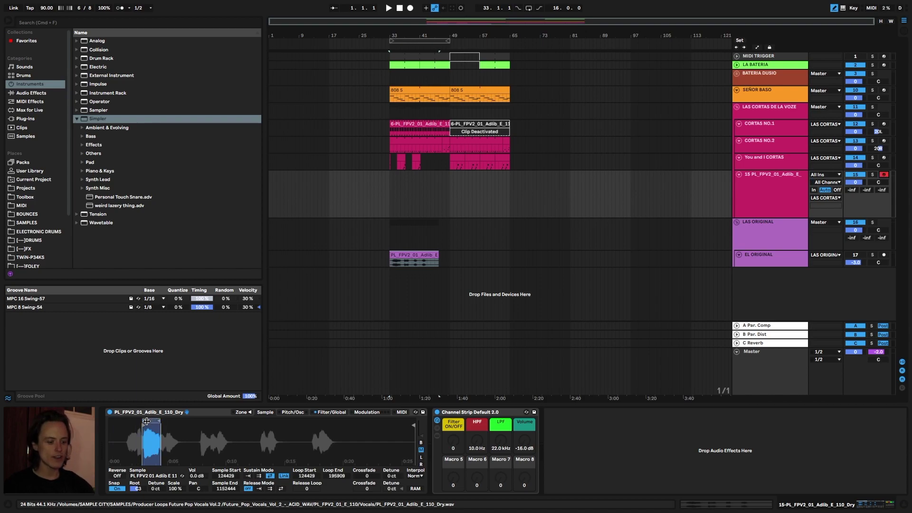
{"action": "left_click_drag", "start_coordinate": [147, 421], "coordinate": [157, 465]}
{"action": "left_click_drag", "start_coordinate": [180, 433], "coordinate": [128, 421]}
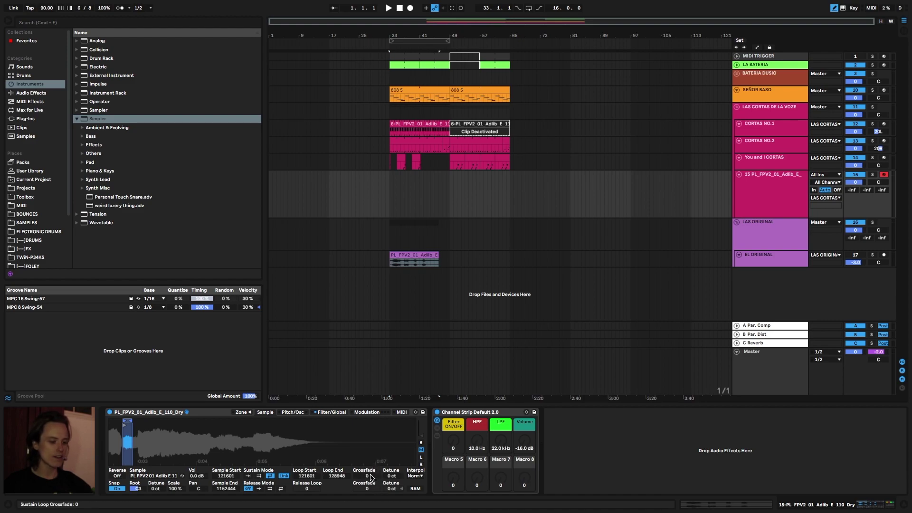
Add a sustain loop crossfade of 1705 and refine the loop region to 115513–119044
{"action": "left_click_drag", "start_coordinate": [371, 477], "coordinate": [371, 456]}
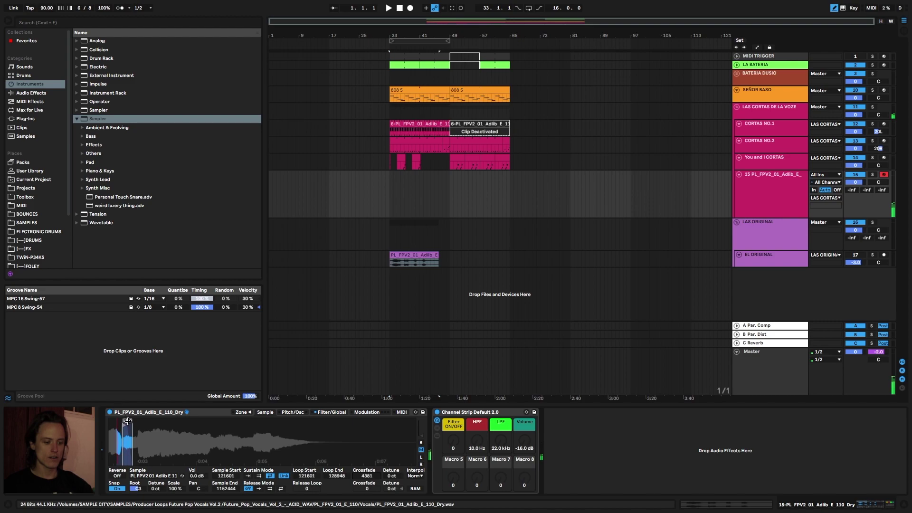
{"action": "left_click_drag", "start_coordinate": [127, 420], "coordinate": [124, 418]}
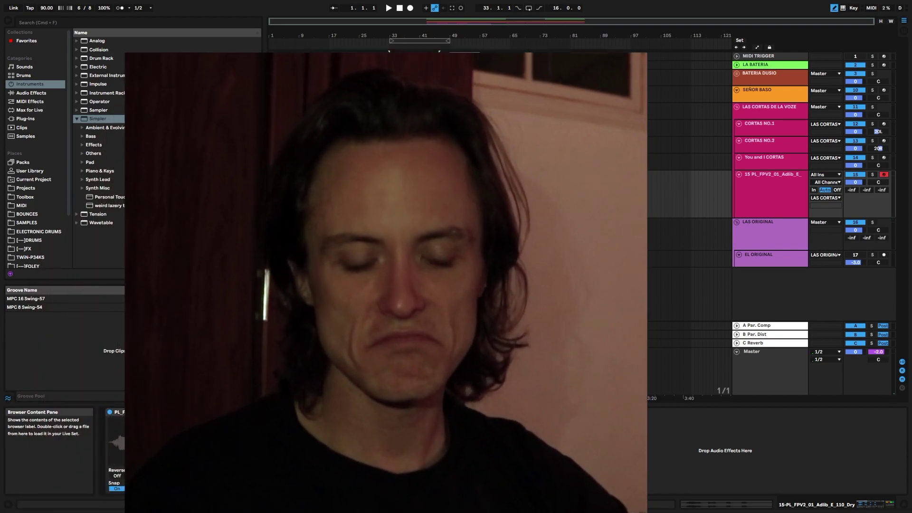
Search the browser for "tune" and add the Tuner to the Sampler track
{"action": "key", "text": "super+f"}
{"action": "type", "text": "tune"}
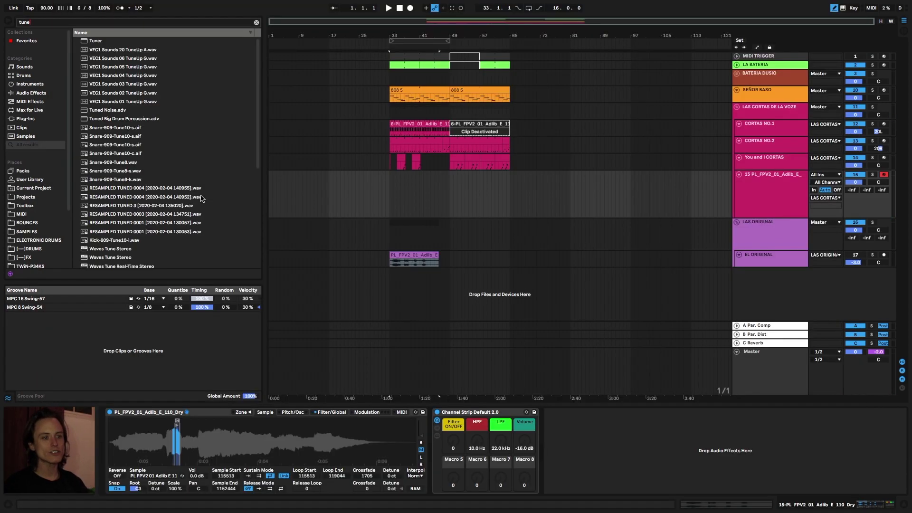
{"action": "key", "text": "Return"}
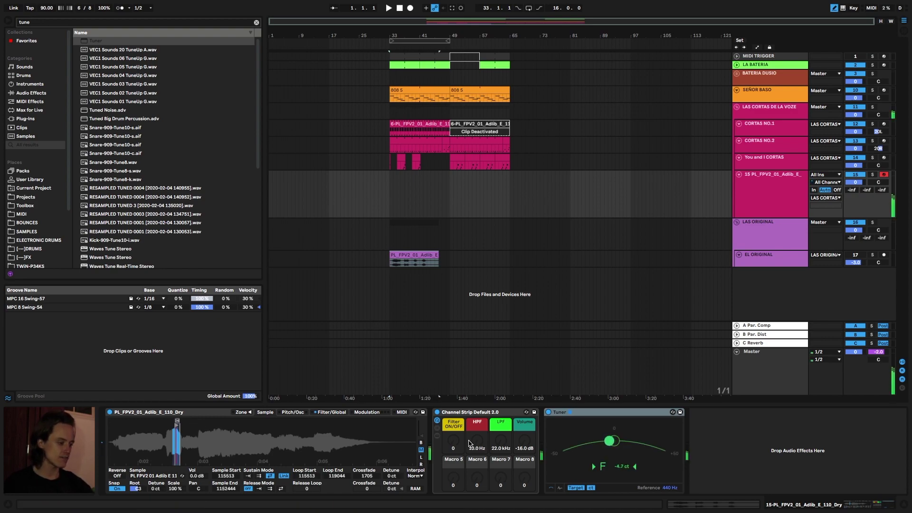
Tune the Sampler by adjusting the sample's root key and setting Transpose to -2 st and Detune to +4 ct
{"action": "left_click", "coordinate": [294, 412]}
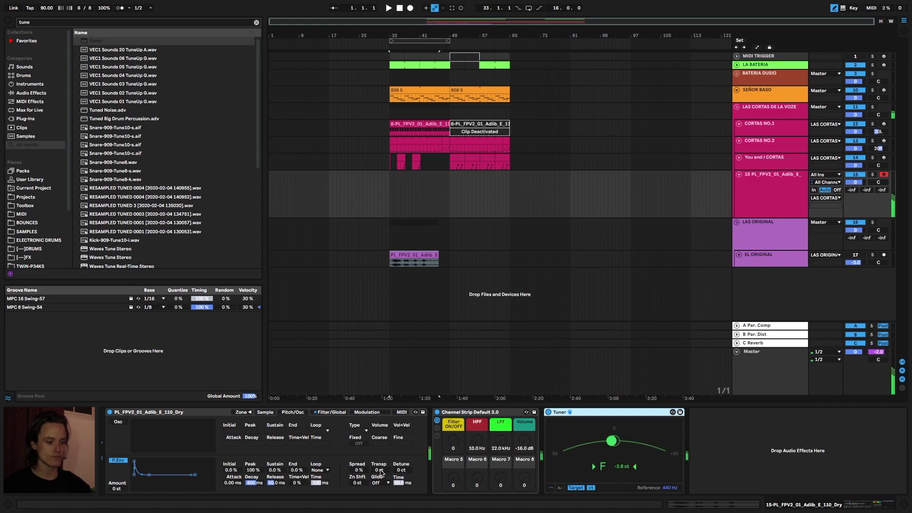
{"action": "left_click", "coordinate": [265, 412]}
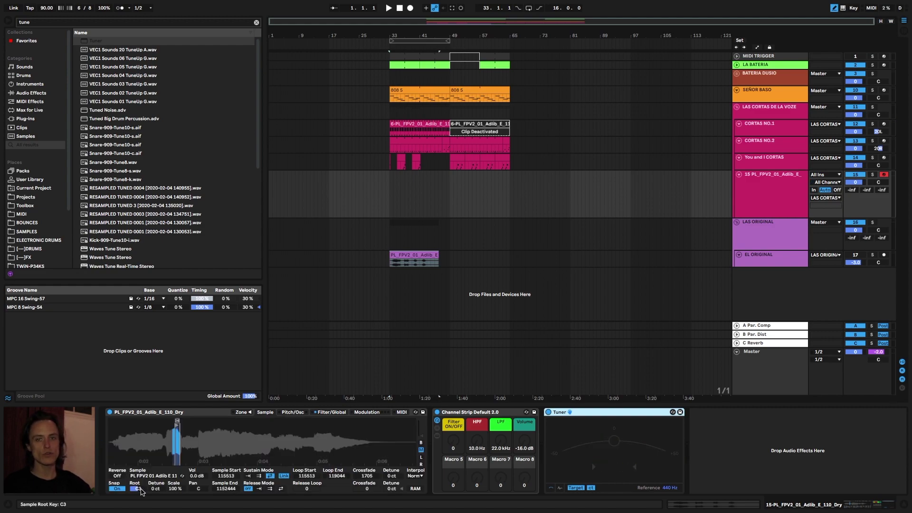
{"action": "mouse_move", "coordinate": [141, 490]}
{"action": "left_mouse_down"}
{"action": "mouse_move", "coordinate": [140, 497]}
{"action": "mouse_move", "coordinate": [138, 487]}
{"action": "left_mouse_up"}
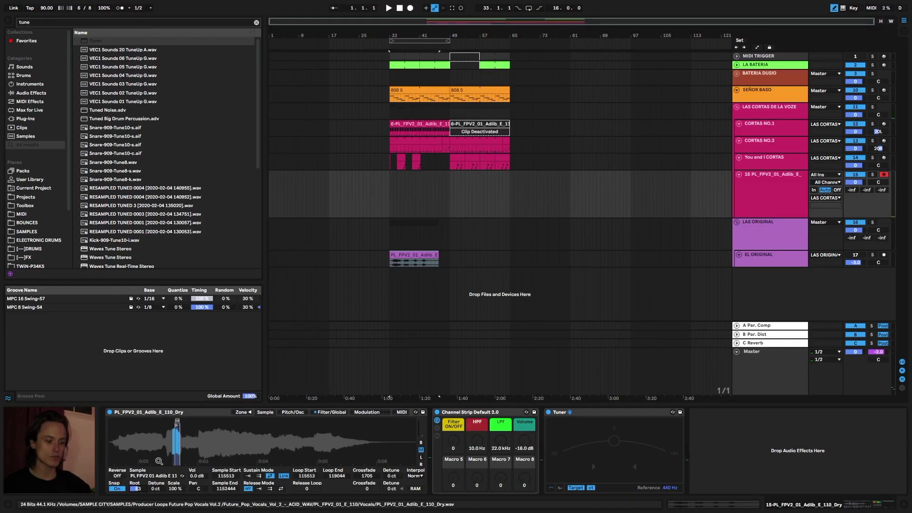
{"action": "left_click", "coordinate": [292, 411]}
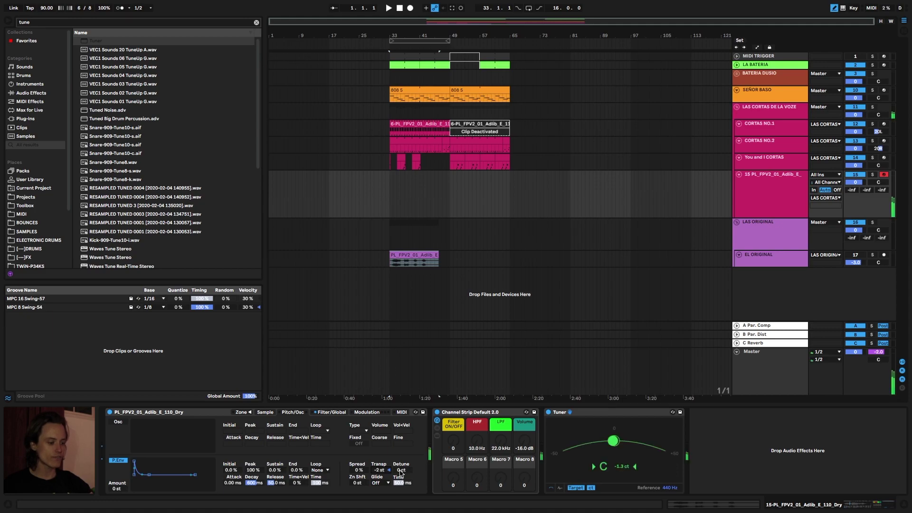
{"action": "left_click_drag", "start_coordinate": [402, 470], "coordinate": [402, 467]}
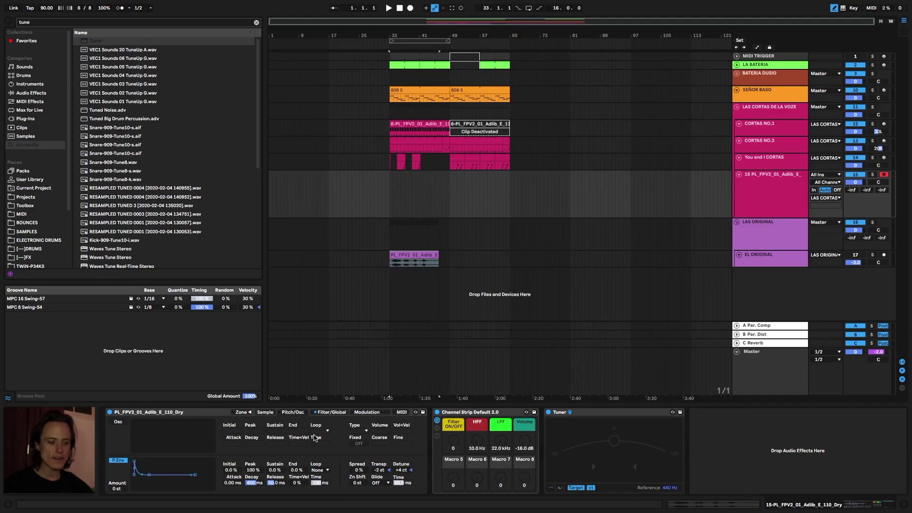
Turn on the Sampler's FM oscillator and set the pitch envelope Amount to -12 st with a short decay
{"action": "left_click", "coordinate": [332, 412]}
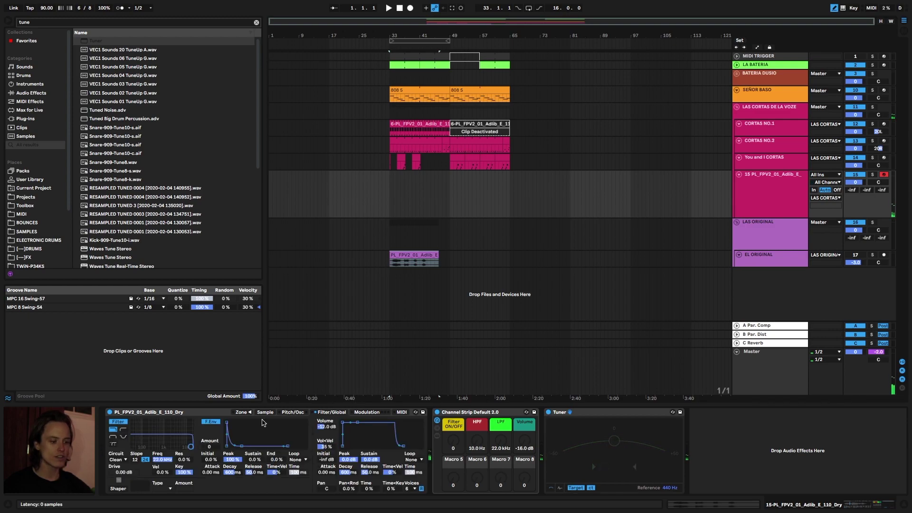
{"action": "left_click", "coordinate": [293, 412]}
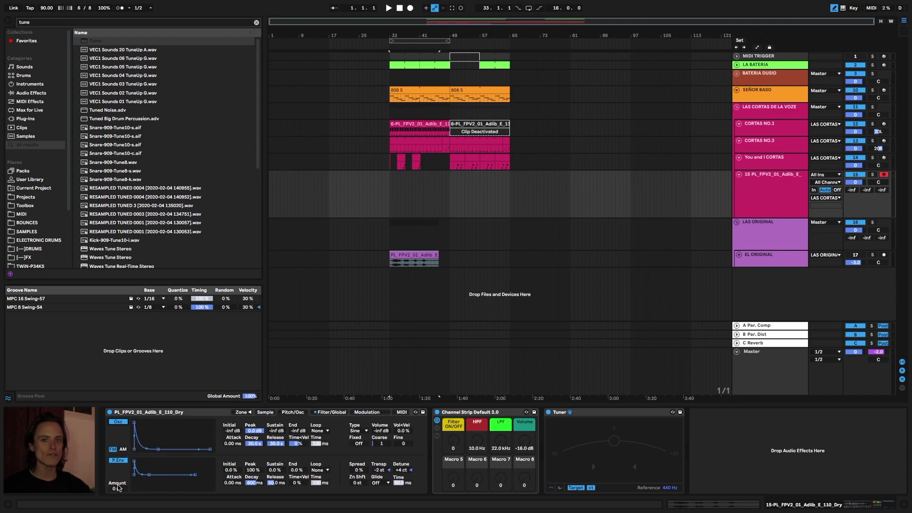
{"action": "left_click_drag", "start_coordinate": [117, 487], "coordinate": [145, 474]}
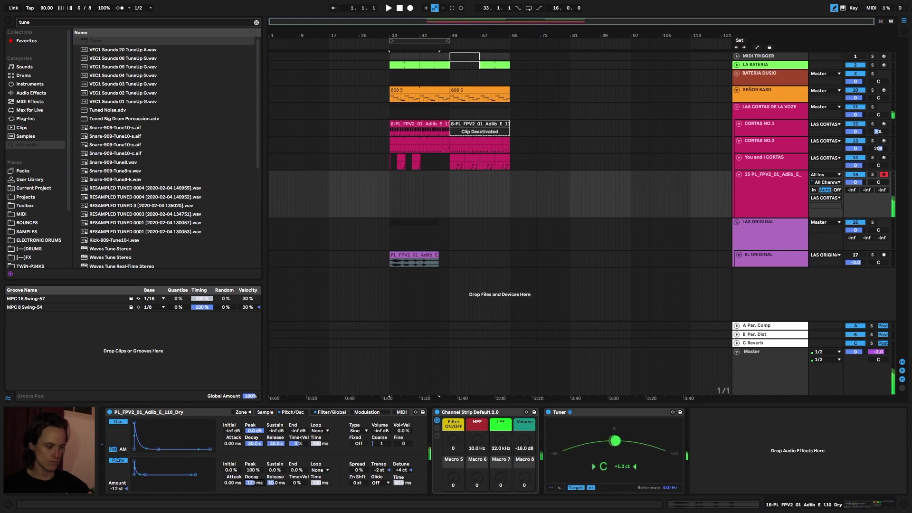
Set the Sampler's modulation oscillator to Type Tri with Volume -53 dB and Coarse 23
{"action": "left_click", "coordinate": [361, 432]}
{"action": "left_click", "coordinate": [361, 418]}
{"action": "mouse_move", "coordinate": [381, 431]}
{"action": "left_mouse_down"}
{"action": "mouse_move", "coordinate": [380, 419]}
{"action": "mouse_move", "coordinate": [381, 440]}
{"action": "mouse_move", "coordinate": [381, 414]}
{"action": "mouse_move", "coordinate": [381, 442]}
{"action": "left_mouse_up"}
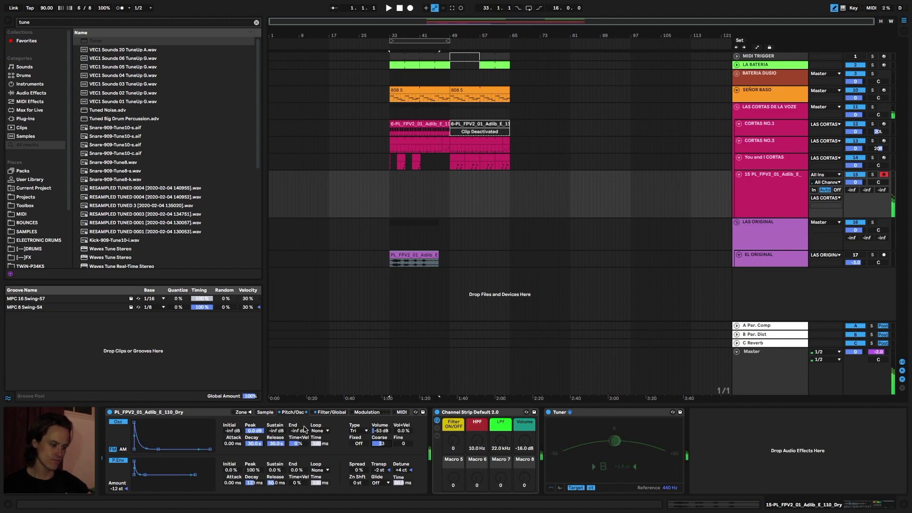
{"action": "left_click", "coordinate": [199, 413]}
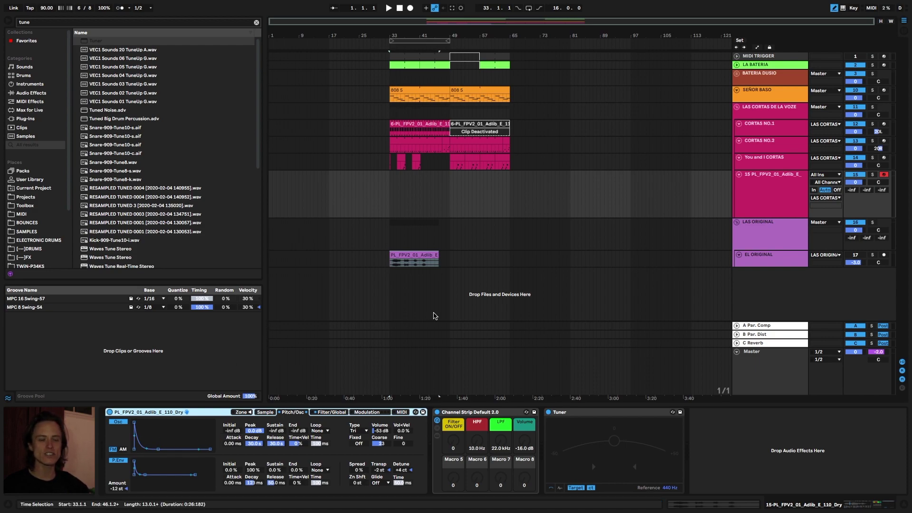
On the CORTAS FM track, bypass the effects from the first Auto Pan through Chorus and re-enable them gradually to audition each
{"action": "left_click", "coordinate": [780, 202]}
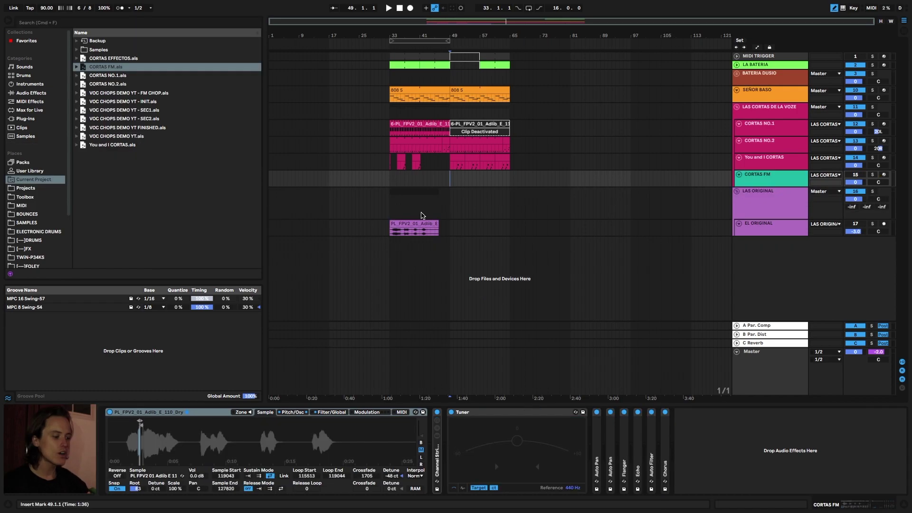
{"action": "left_click", "coordinate": [200, 413]}
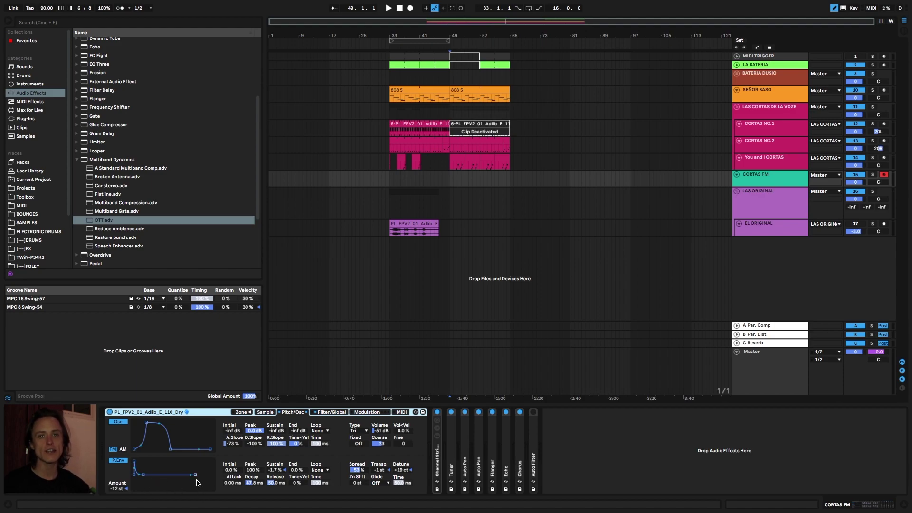
{"action": "left_click", "coordinate": [465, 447]}
{"action": "left_click", "coordinate": [522, 438], "text": "shift"}
{"action": "key", "text": "0"}
{"action": "left_click", "coordinate": [464, 429]}
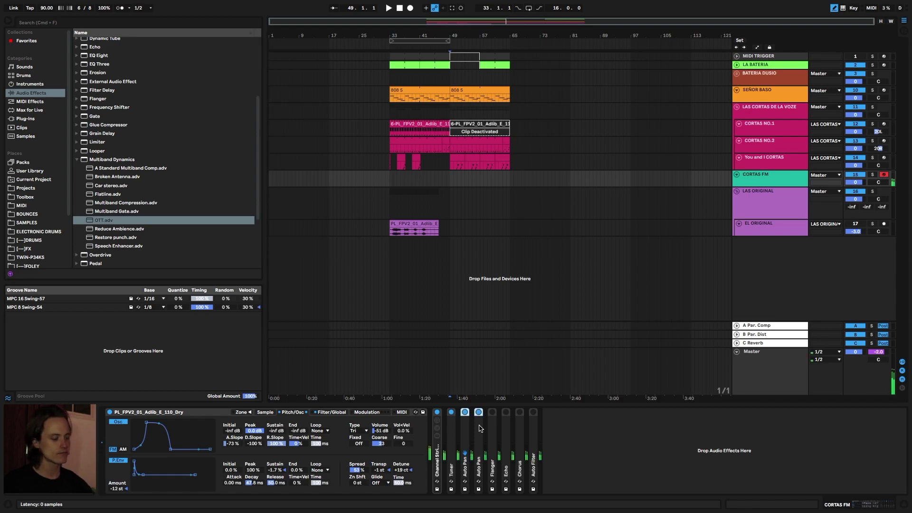
{"action": "left_click", "coordinate": [492, 412]}
{"action": "left_click", "coordinate": [506, 412]}
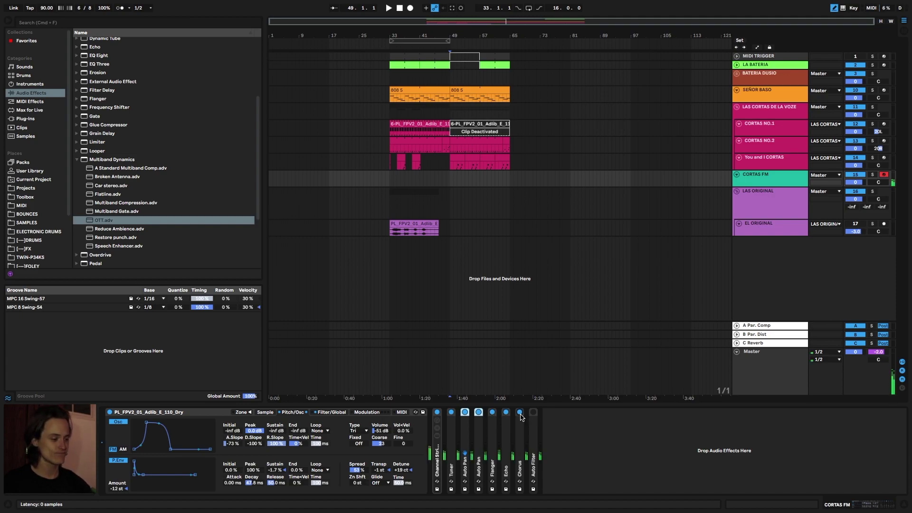
Copy the 808 S clip at bar 49 onto the CORTAS FM track and open the copy in the MIDI note editor
{"action": "left_click", "coordinate": [461, 117]}
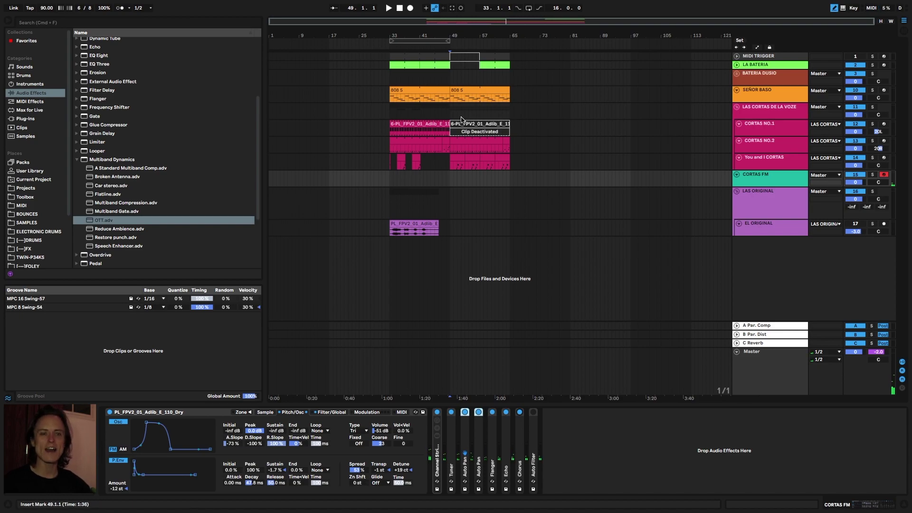
{"action": "left_click_drag", "start_coordinate": [463, 98], "coordinate": [467, 175]}
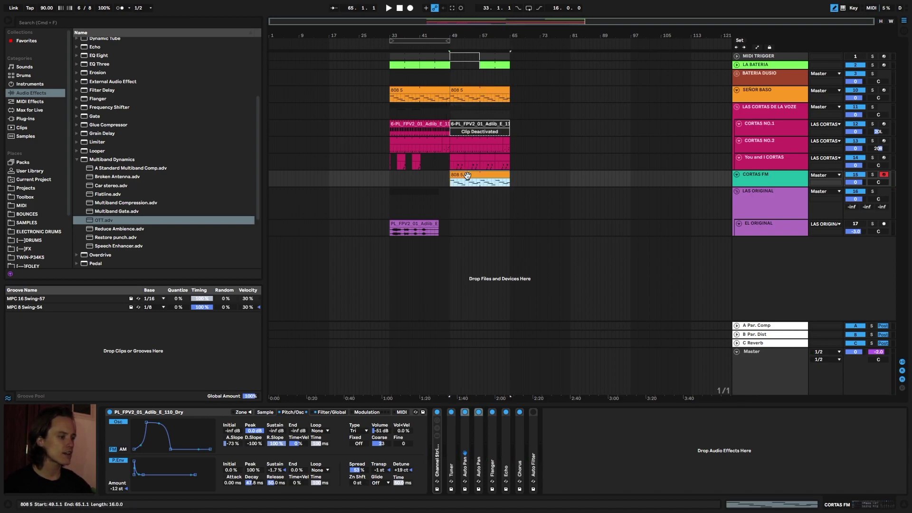
{"action": "double_click", "coordinate": [467, 176]}
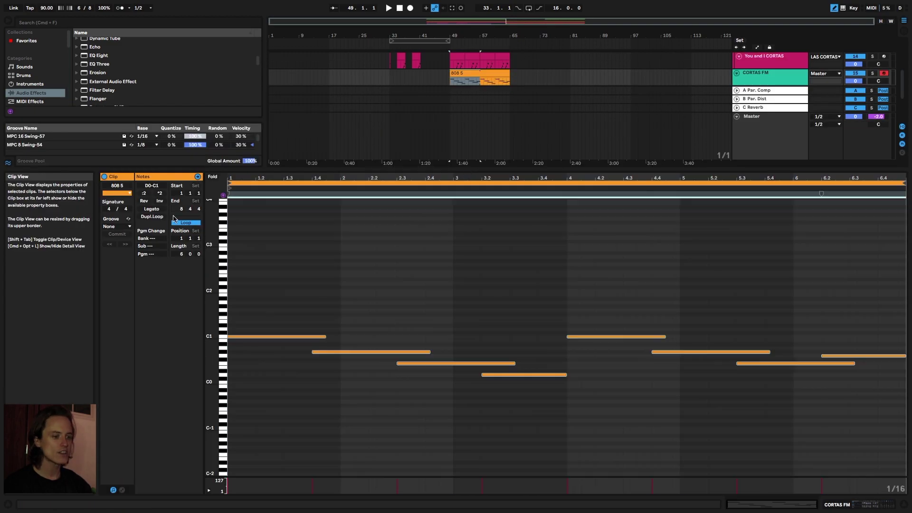
Make the copied 808 S notes legato and transpose them up two octaves while auditioning playback
{"action": "left_click", "coordinate": [151, 209]}
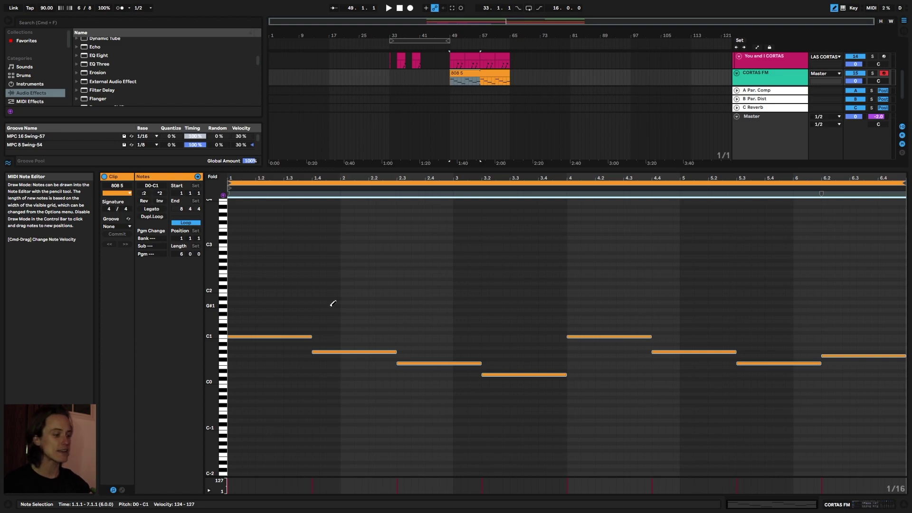
{"action": "key", "text": "shift+Up"}
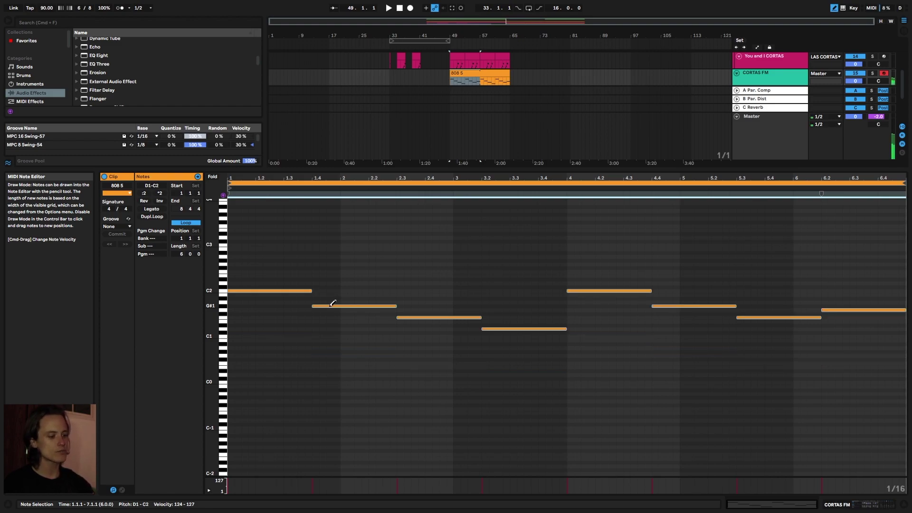
{"action": "key", "text": "space"}
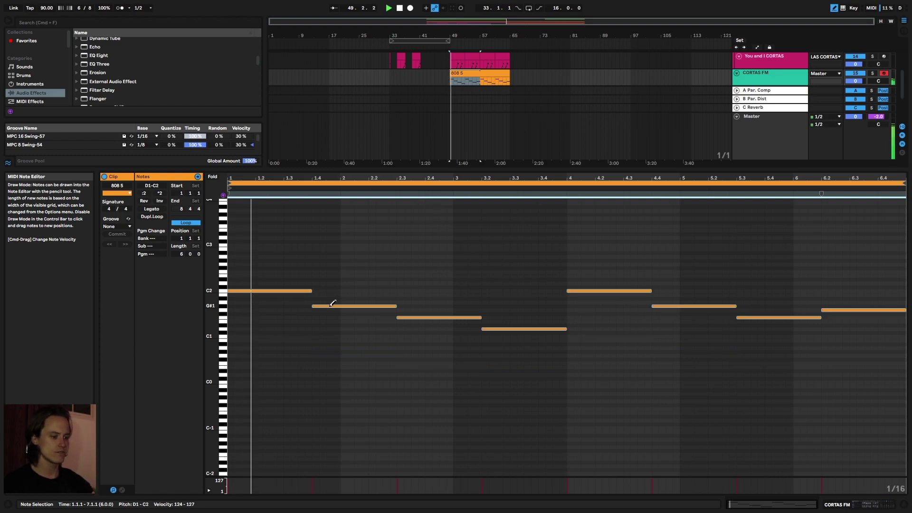
{"action": "key", "text": "shift+Up"}
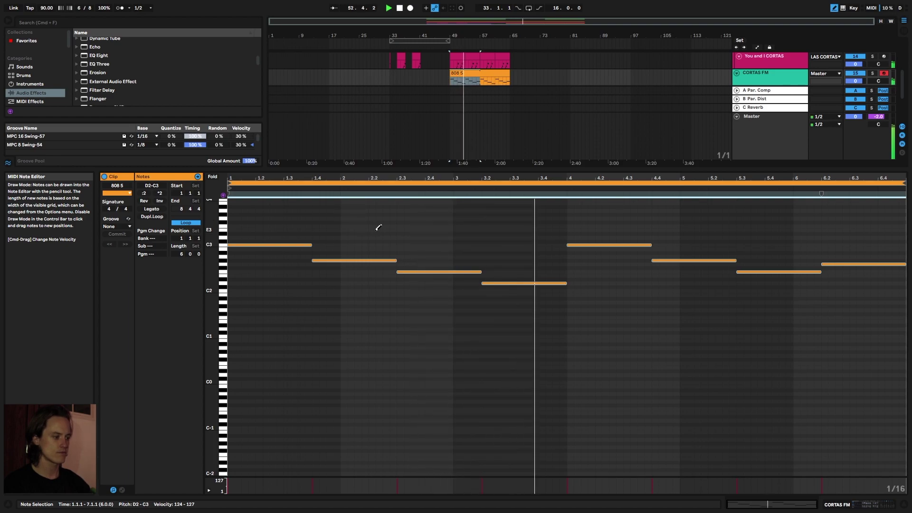
Return to the device view and review the vocal chop arrangement through the CORTAS NO.2 and CORTAS FM clips from bar 49 to bar 81
{"action": "key", "text": "shift+Tab"}
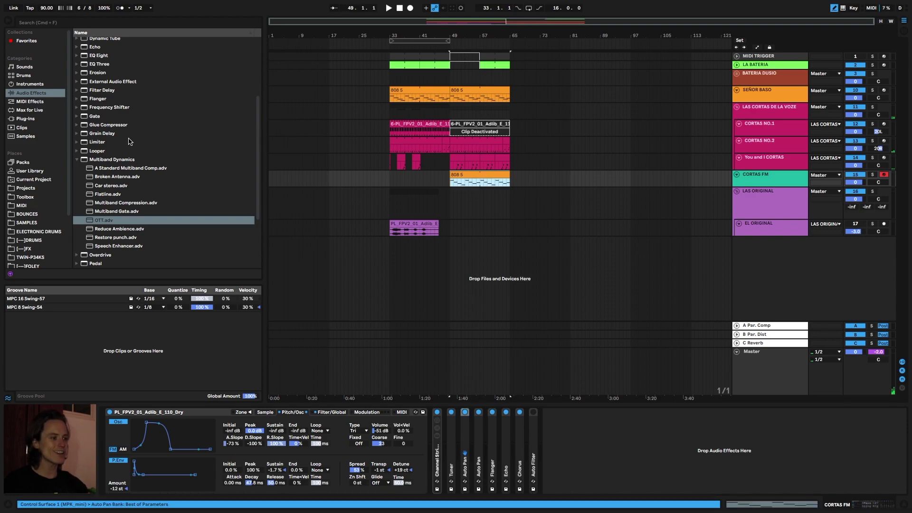
{"action": "left_click", "coordinate": [494, 143]}
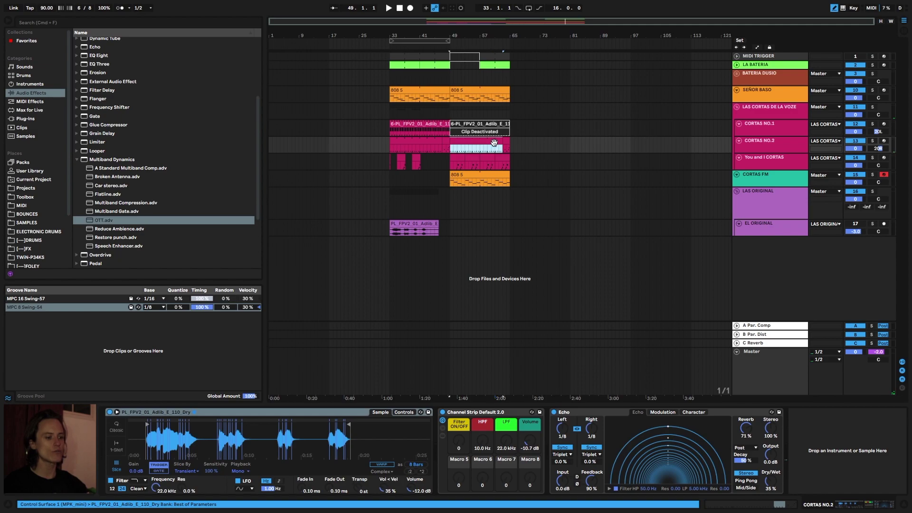
{"action": "left_click", "coordinate": [458, 176]}
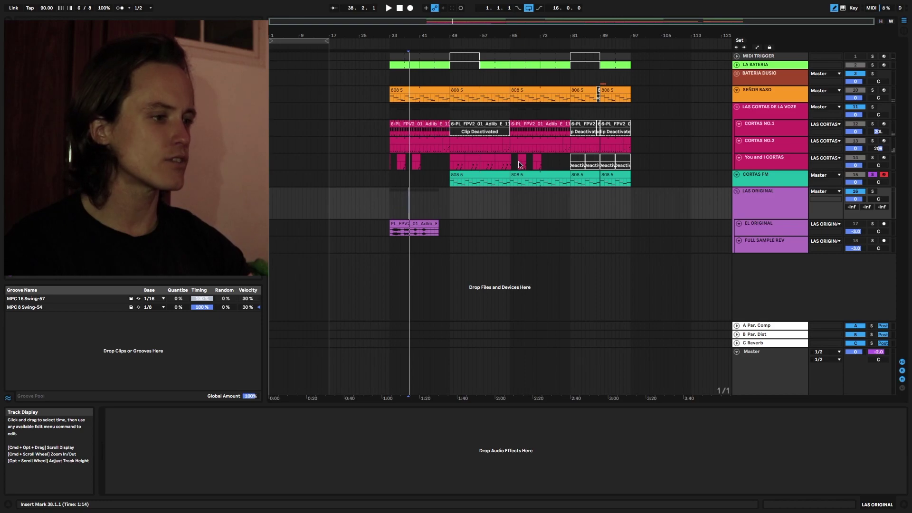
{"action": "left_click", "coordinate": [500, 176]}
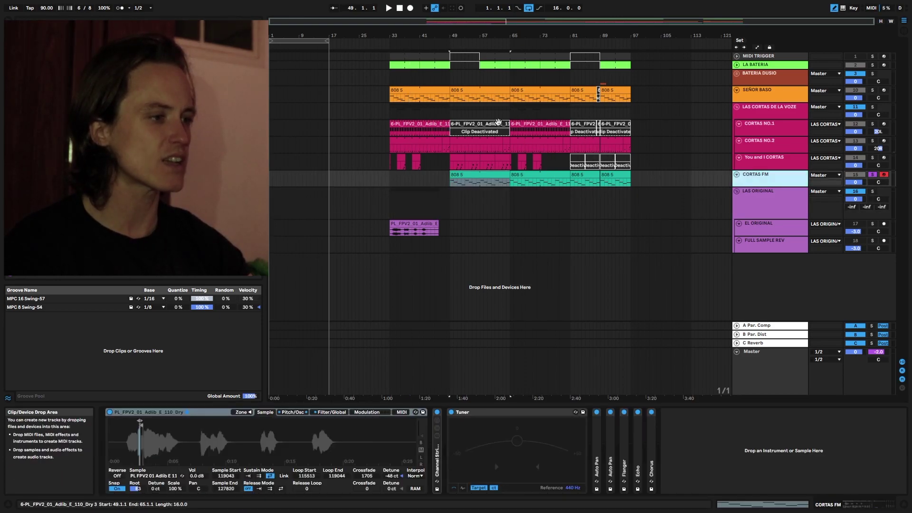
{"action": "left_click", "coordinate": [572, 82]}
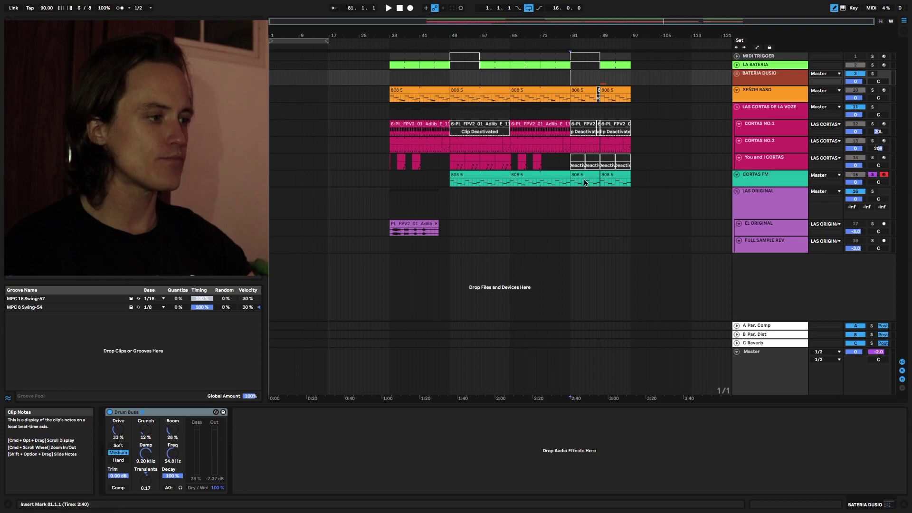
Reactivate the You and I CORTAS clips from bar 81, audition the track soloed, and select its clips between bars 81 and 89
{"action": "left_click", "coordinate": [584, 164]}
{"action": "key", "text": "space"}
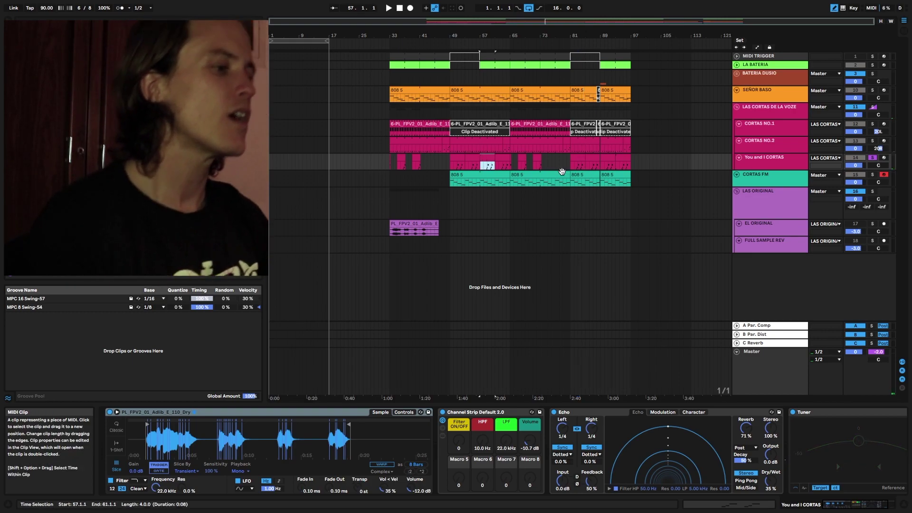
{"action": "left_click_drag", "start_coordinate": [572, 161], "coordinate": [580, 161]}
{"action": "key", "text": "space"}
{"action": "left_click", "coordinate": [591, 158], "text": "shift"}
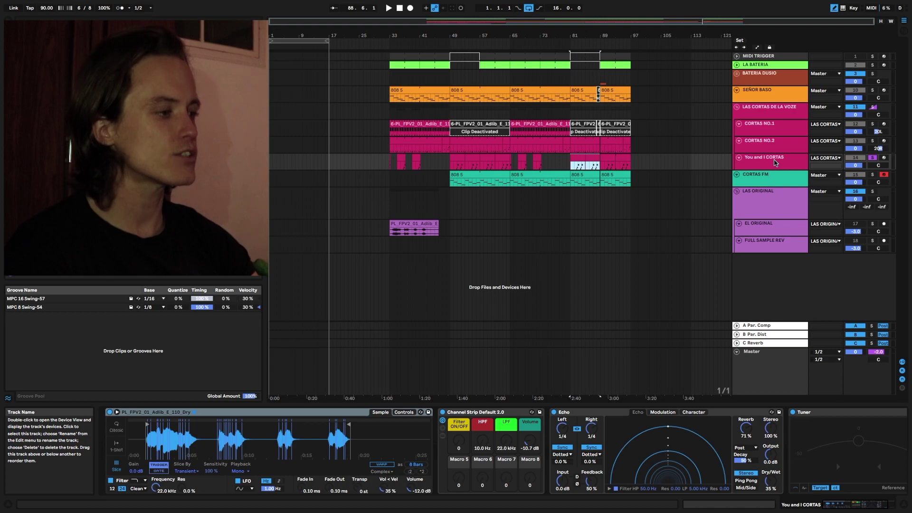
Insert an audio track below You and I CORTAS that takes its input from that track at the Pre FX point
{"action": "left_click", "coordinate": [774, 163]}
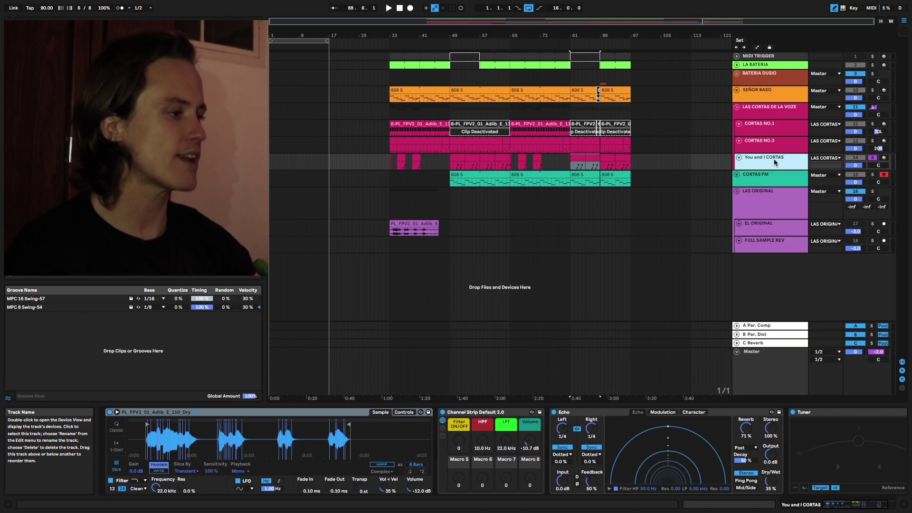
{"action": "key", "text": "ctrl+t"}
{"action": "key", "text": "z"}
{"action": "left_click", "coordinate": [835, 182]}
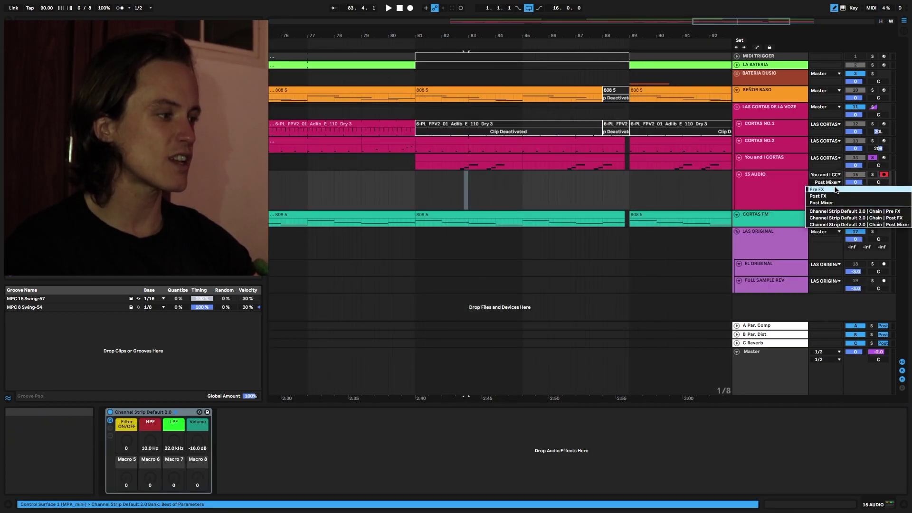
{"action": "left_click", "coordinate": [836, 190]}
Record a short pass of the You and I CORTAS chops onto the new audio track, starting at 82.5.1
{"action": "left_click", "coordinate": [458, 186]}
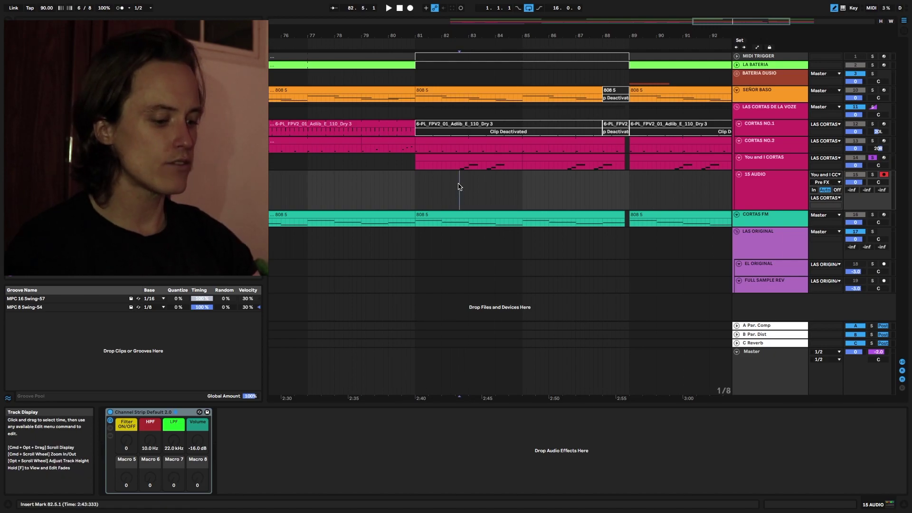
{"action": "key", "text": "F9"}
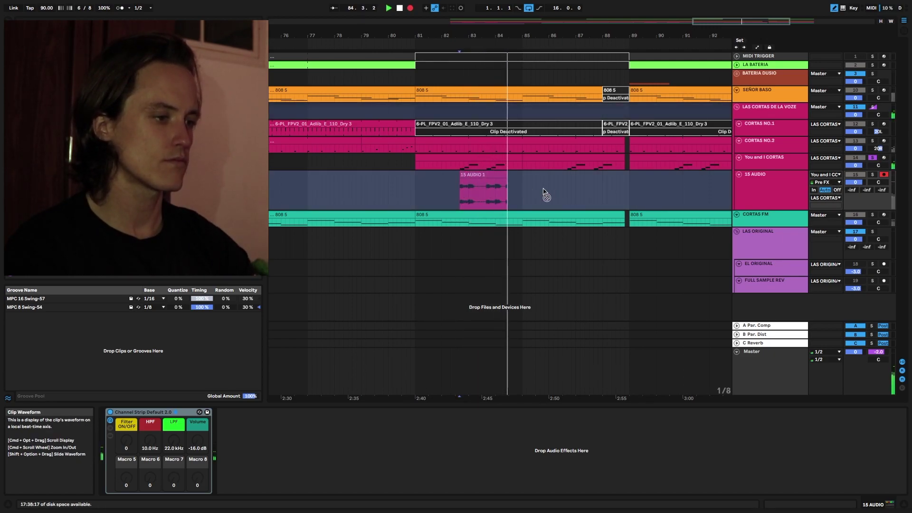
{"action": "key", "text": "space"}
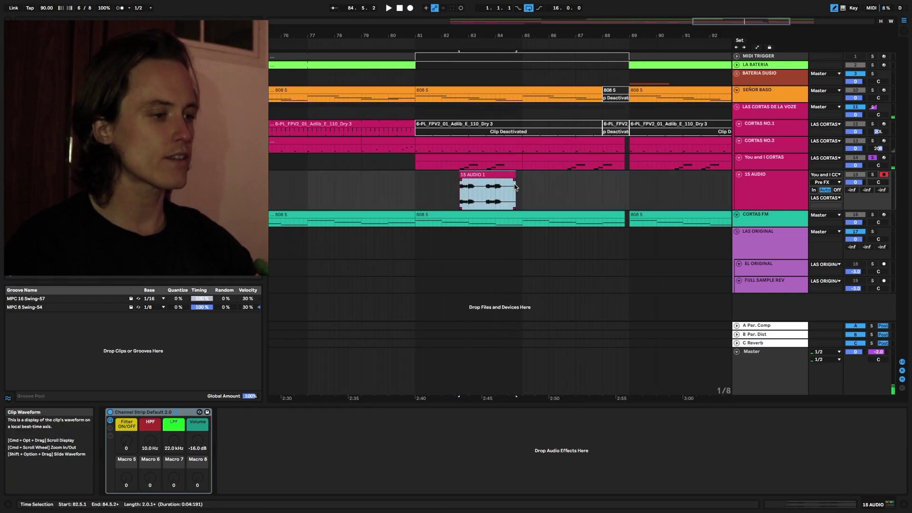
Add two more audio tracks and move the second and third recorded chops each onto their own track
{"action": "key", "text": "super+t"}
{"action": "key", "text": "super+t"}
{"action": "left_click", "coordinate": [466, 194]}
{"action": "left_click_drag", "start_coordinate": [466, 193], "coordinate": [466, 235]}
{"action": "left_click_drag", "start_coordinate": [469, 199], "coordinate": [473, 274]}
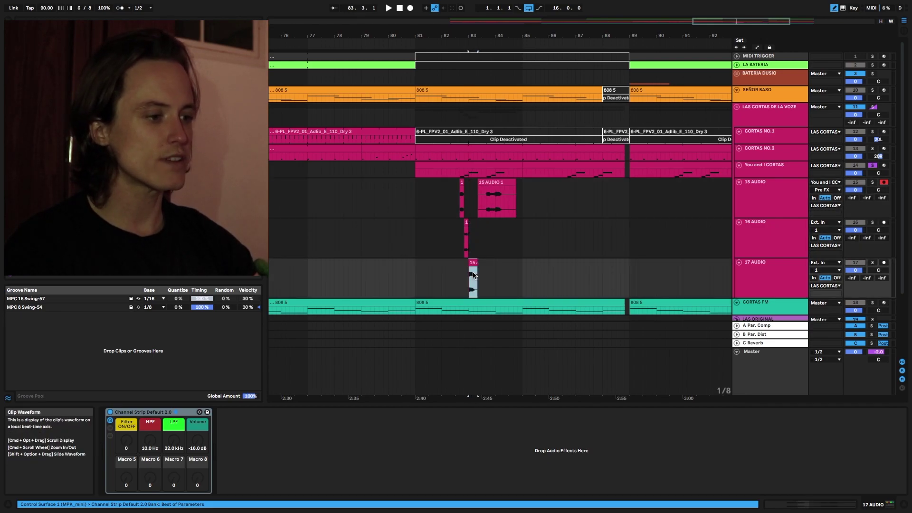
Delete the leftover part of the recording after the first chop on the 15 AUDIO track
{"action": "left_click", "coordinate": [505, 180]}
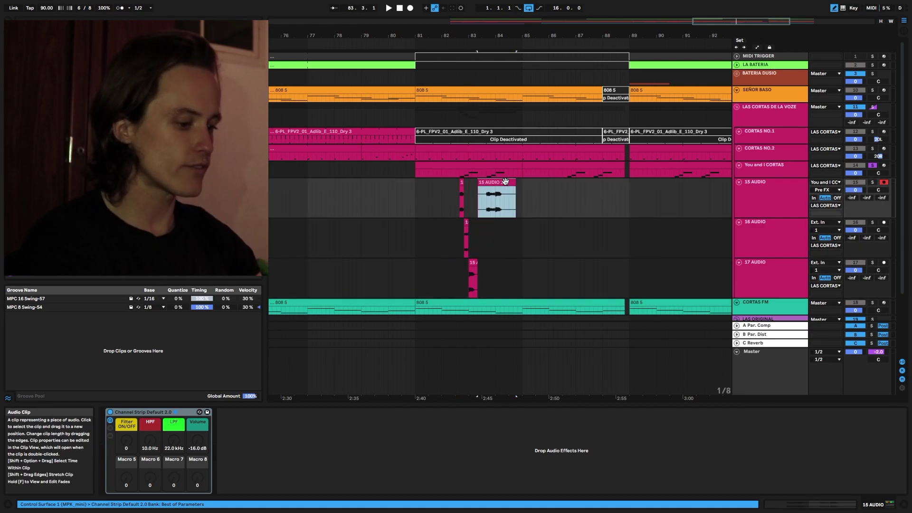
{"action": "key", "text": "Delete"}
{"action": "left_click", "coordinate": [498, 191]}
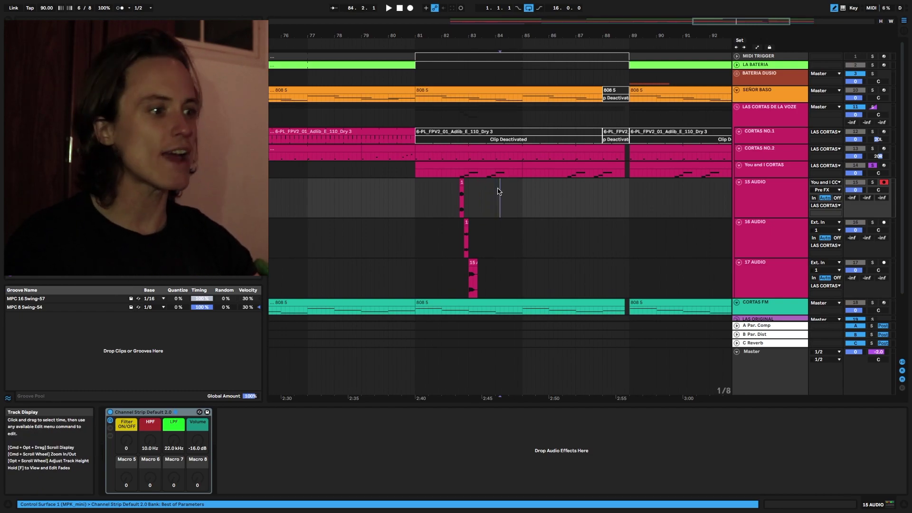
Delete the three resampling audio tracks, 15 AUDIO through 17 AUDIO
{"action": "left_click", "coordinate": [774, 193]}
{"action": "left_click", "coordinate": [746, 277]}
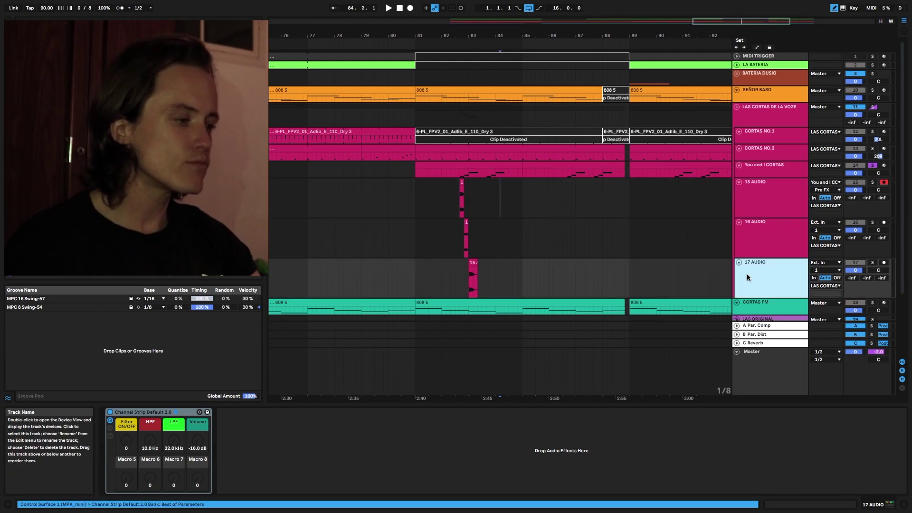
{"action": "left_click", "coordinate": [758, 195], "text": "shift"}
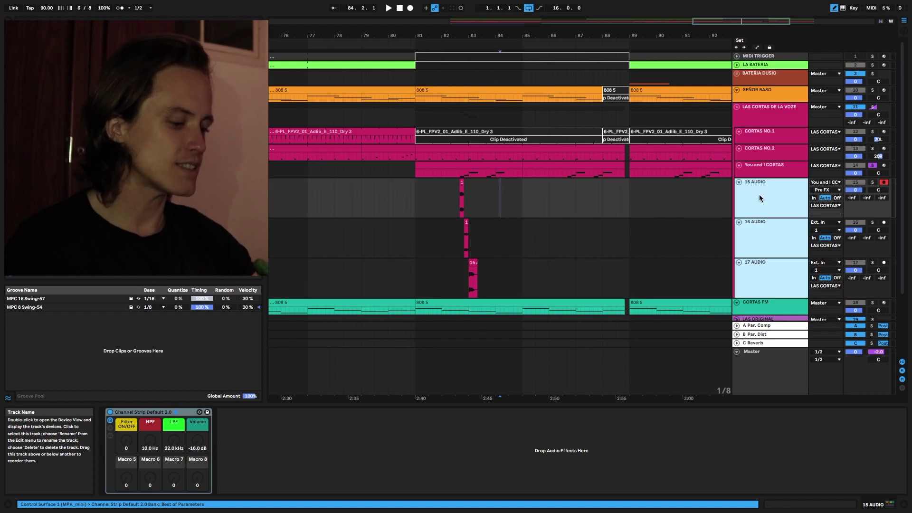
{"action": "key", "text": "Delete"}
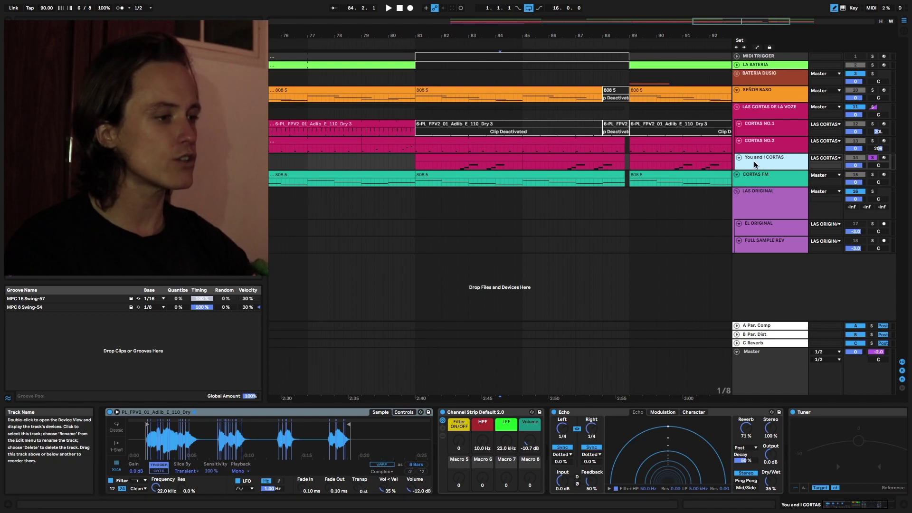
Open the adlib clip at bar 33 on the EL ORIGINAL track in the clip view and enable Warp for it
{"action": "left_click", "coordinate": [759, 227]}
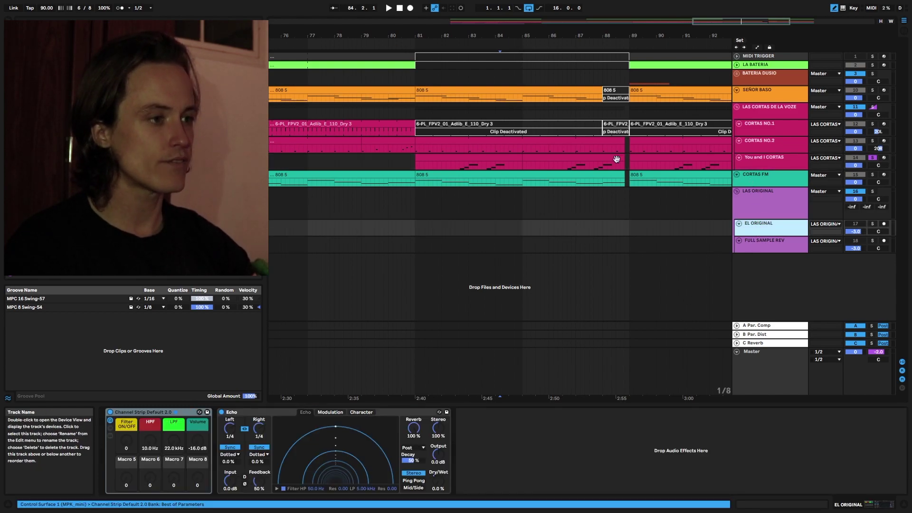
{"action": "left_click_drag", "start_coordinate": [591, 36], "coordinate": [644, 9]}
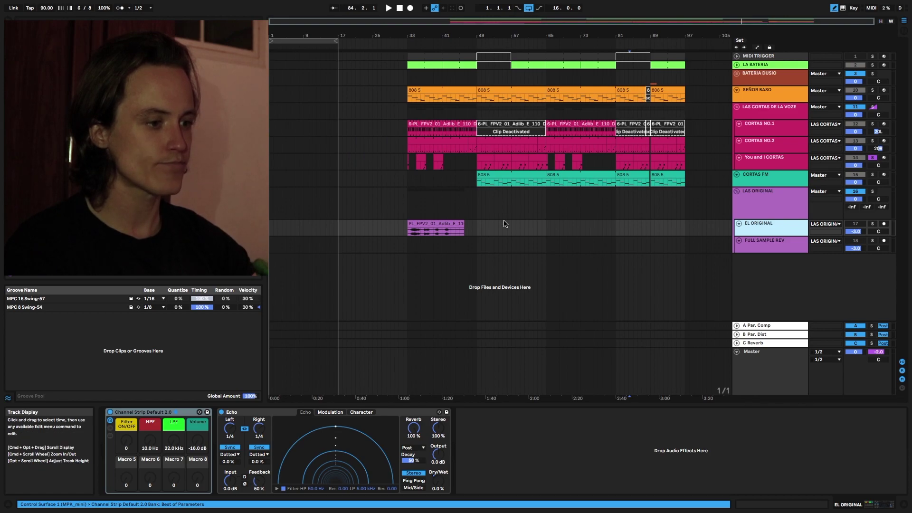
{"action": "left_click", "coordinate": [466, 224]}
{"action": "left_click", "coordinate": [450, 222]}
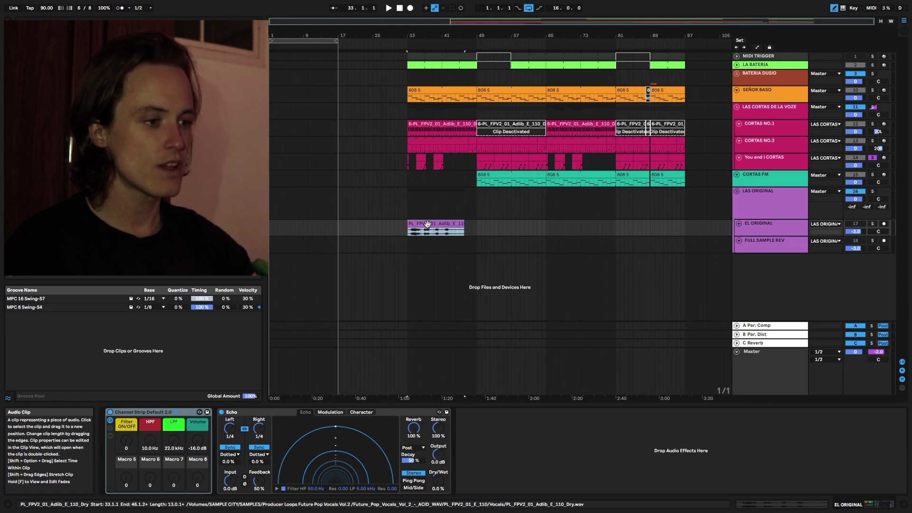
{"action": "right_click", "coordinate": [428, 224]}
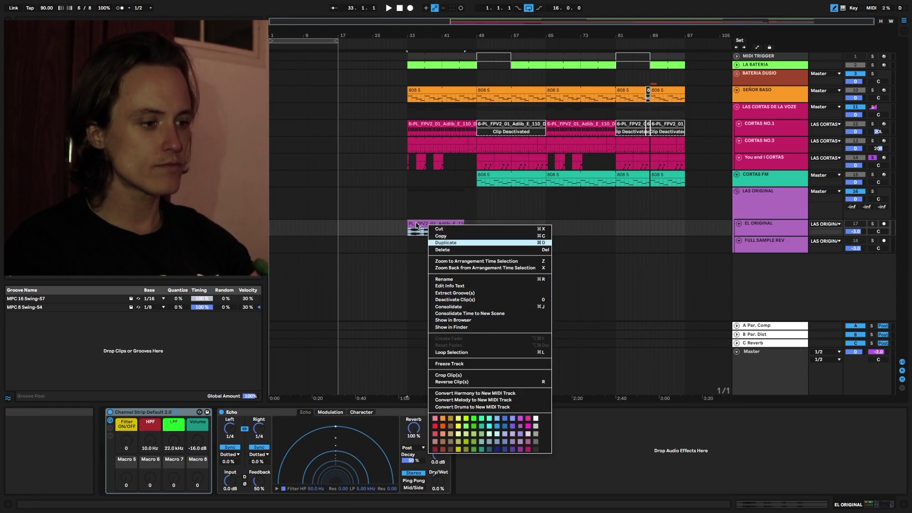
{"action": "left_click", "coordinate": [417, 227]}
{"action": "double_click", "coordinate": [416, 224]}
{"action": "left_click", "coordinate": [199, 186]}
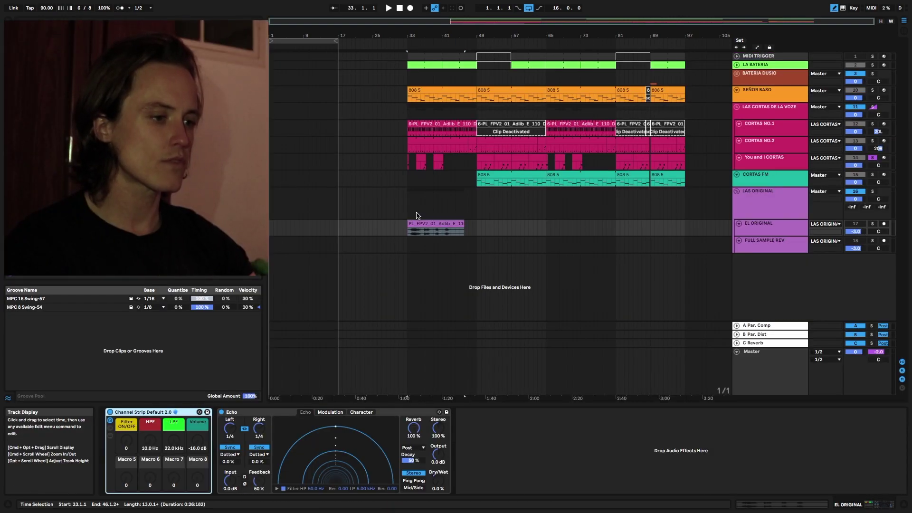
Open Slice to New MIDI Track for the EL ORIGINAL adlib clip and review the Create one slice per options
{"action": "right_click", "coordinate": [418, 224]}
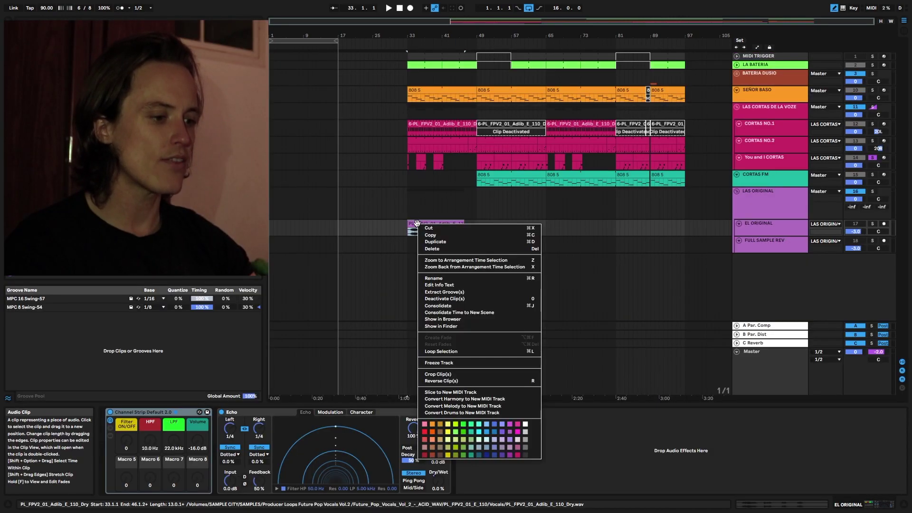
{"action": "left_click", "coordinate": [450, 393]}
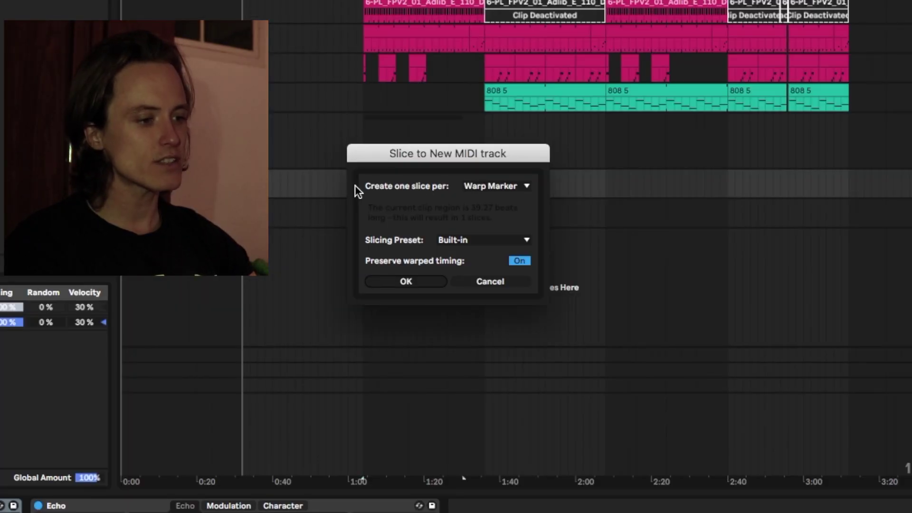
{"action": "left_click", "coordinate": [514, 186]}
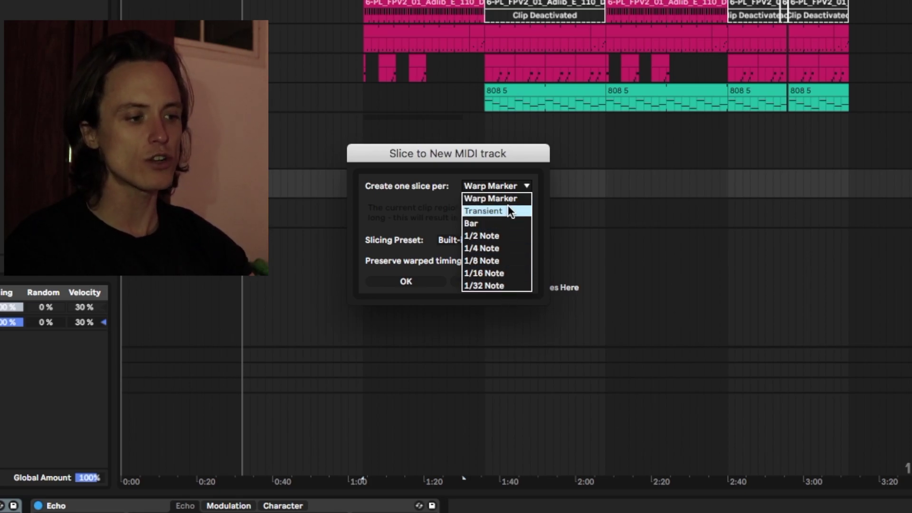
{"action": "left_click", "coordinate": [505, 182]}
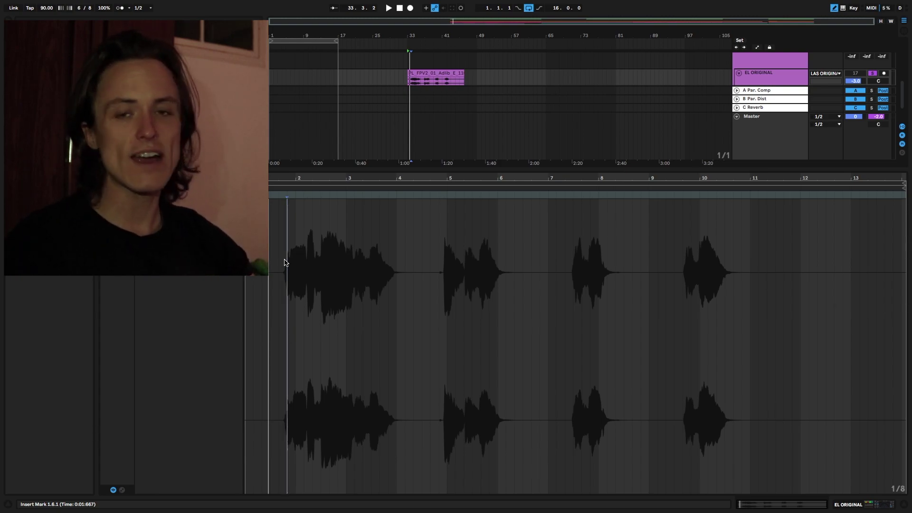
Place warp markers on the first four syllables of the adlib's opening phrase, from about 1.6 to 2.4, auditioning each position
{"action": "key", "text": "space"}
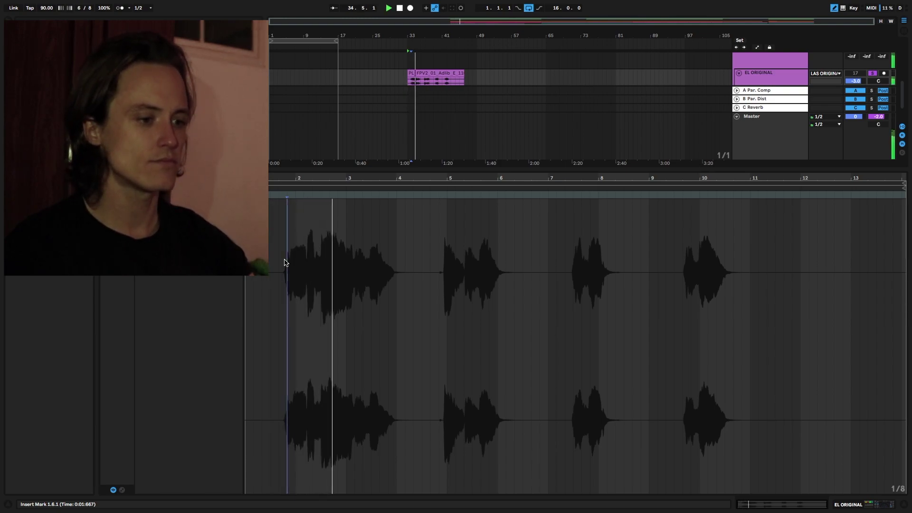
{"action": "left_click", "coordinate": [285, 262]}
{"action": "key", "text": "space"}
{"action": "left_click", "coordinate": [296, 260]}
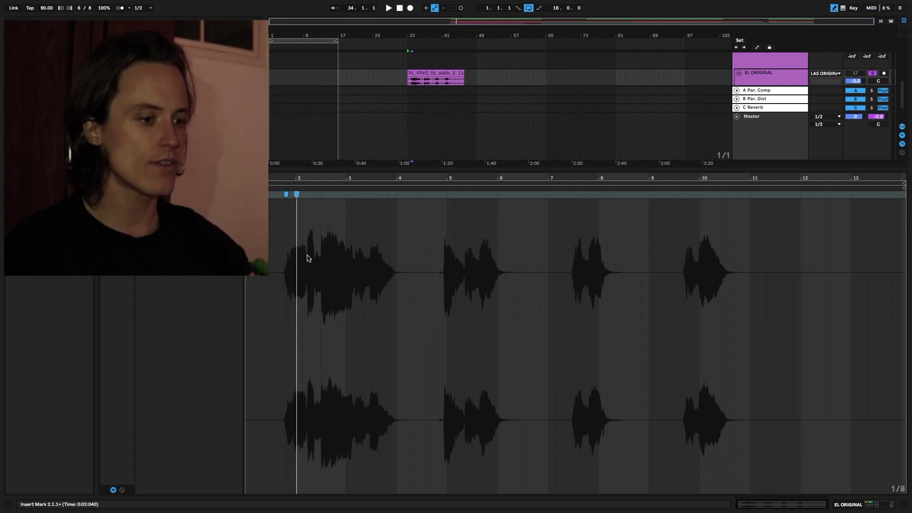
{"action": "left_click", "coordinate": [307, 259]}
{"action": "key", "text": "space"}
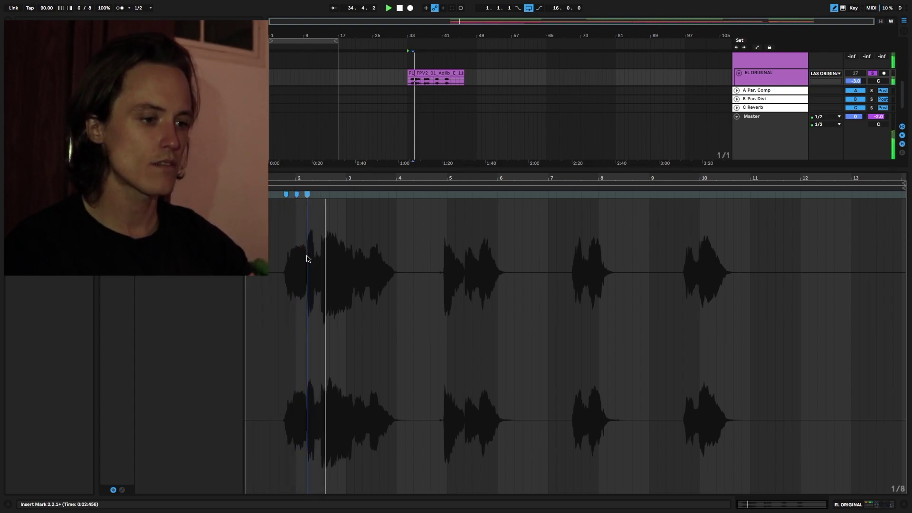
{"action": "left_click", "coordinate": [322, 260]}
{"action": "key", "text": "space"}
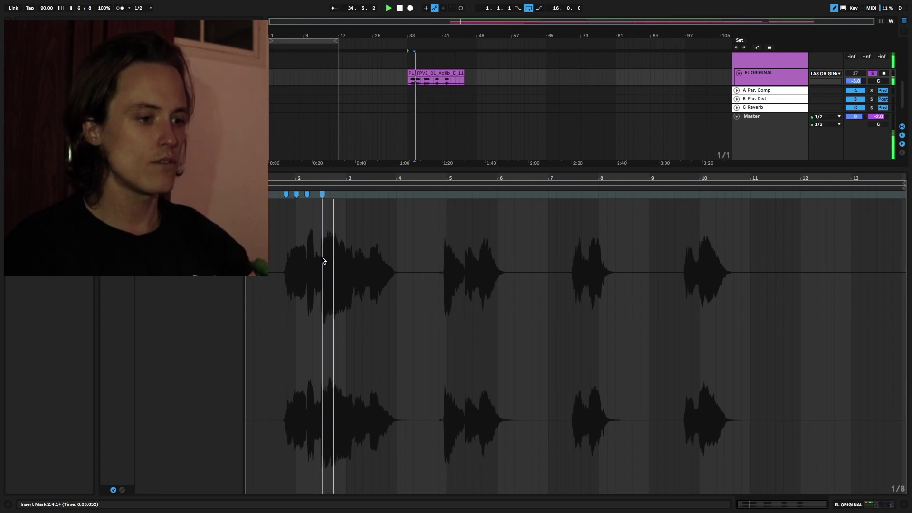
{"action": "key", "text": "space"}
Continue placing warp markers on the adlib's syllables from about 3.2 to the start of the second phrase, auditioning the positions
{"action": "left_click", "coordinate": [356, 267]}
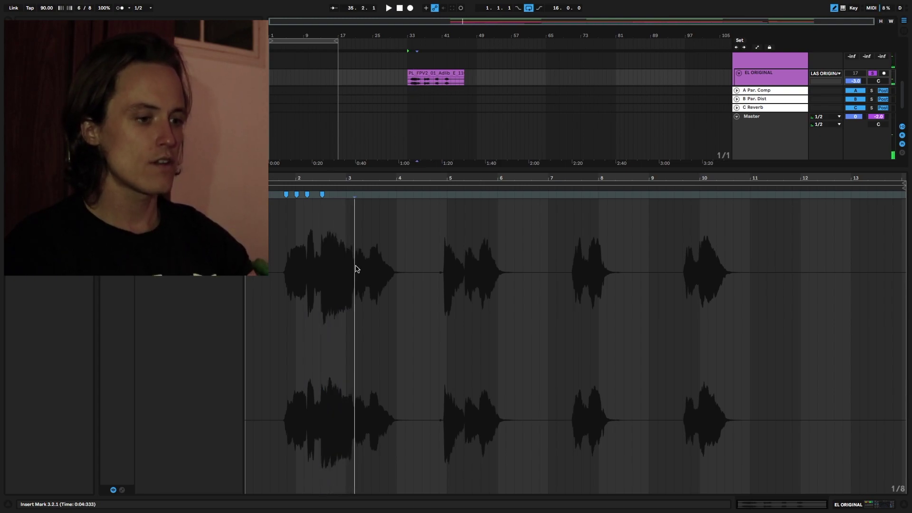
{"action": "key", "text": "space"}
{"action": "key", "text": "space"}
{"action": "left_click", "coordinate": [366, 271]}
{"action": "key", "text": "space"}
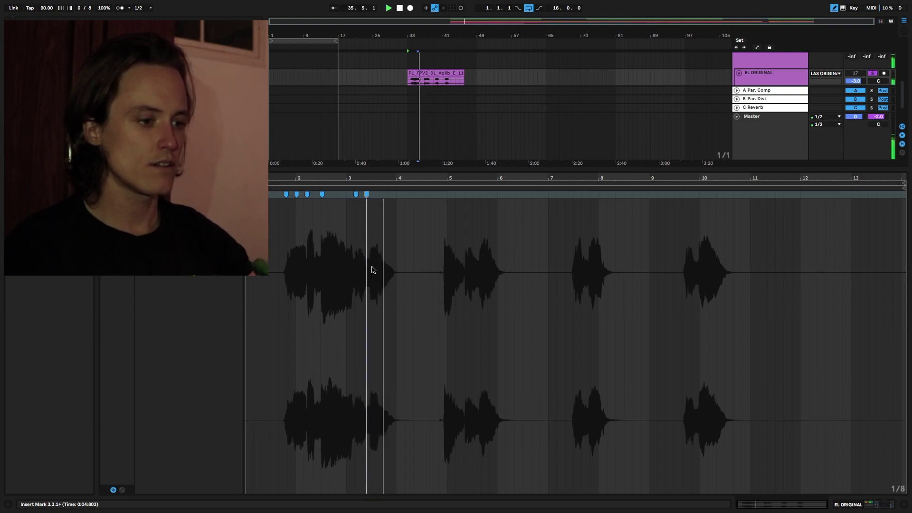
{"action": "key", "text": "space"}
{"action": "double_click", "coordinate": [375, 270]}
{"action": "double_click", "coordinate": [435, 270]}
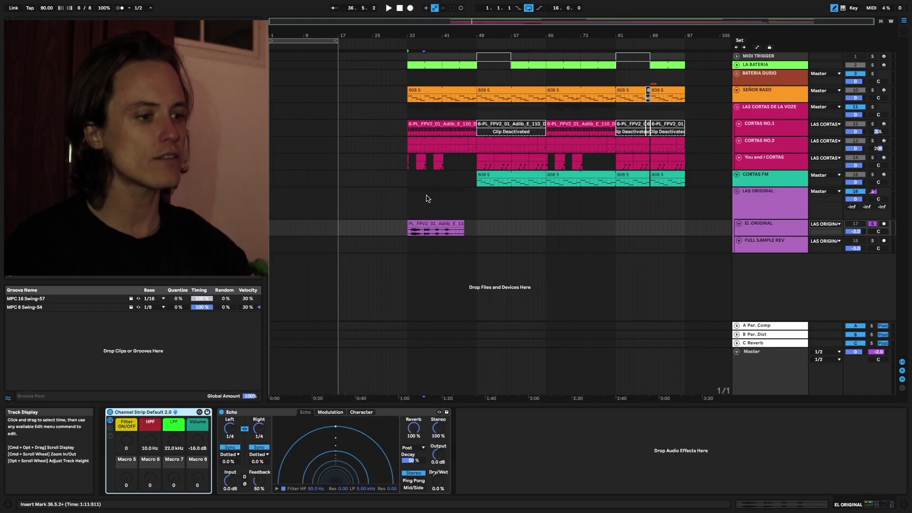
Slice the EL ORIGINAL adlib clip to a new MIDI track with one slice per Warp Marker, using the MPC Chop slicing preset
{"action": "left_click", "coordinate": [429, 221]}
{"action": "right_click", "coordinate": [429, 221]}
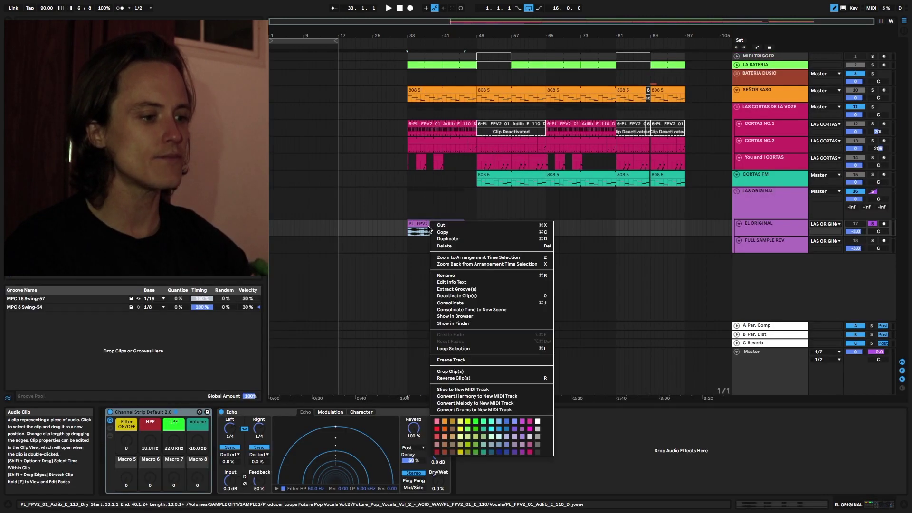
{"action": "left_click", "coordinate": [454, 390]}
{"action": "left_click", "coordinate": [473, 232]}
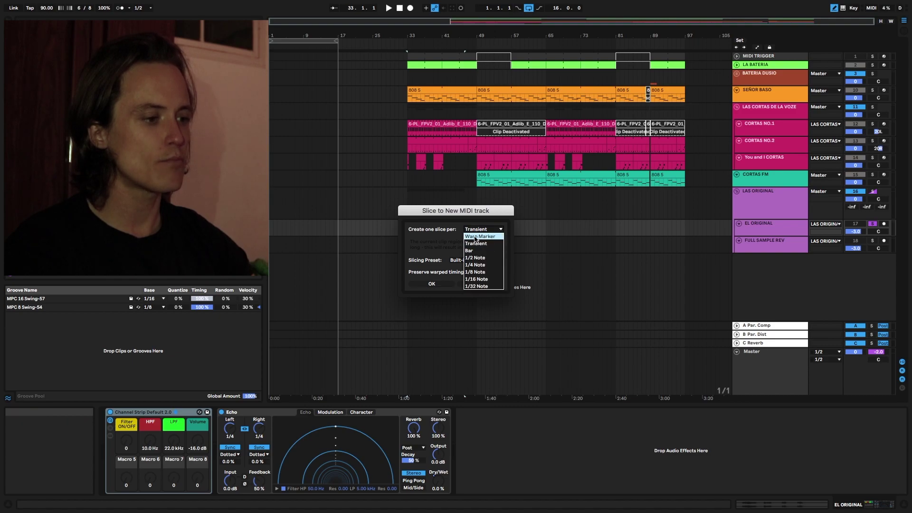
{"action": "left_click", "coordinate": [475, 237]}
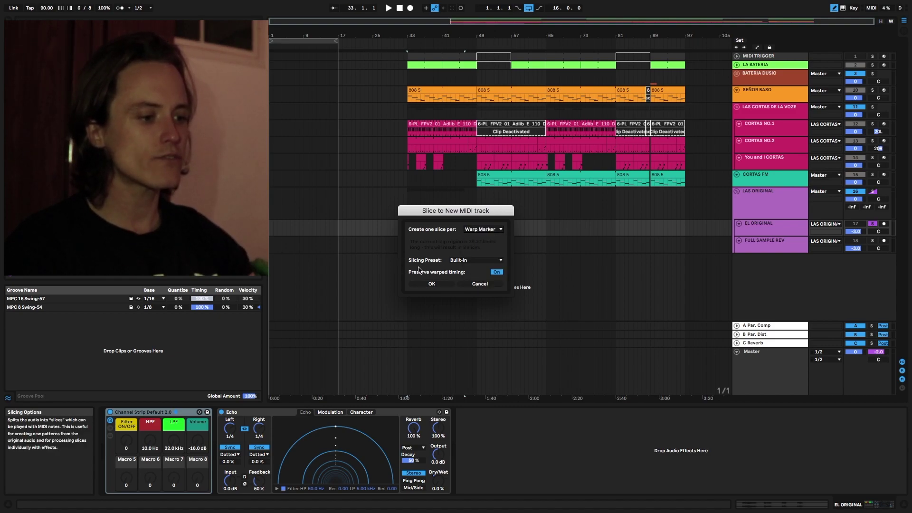
{"action": "left_click", "coordinate": [467, 260]}
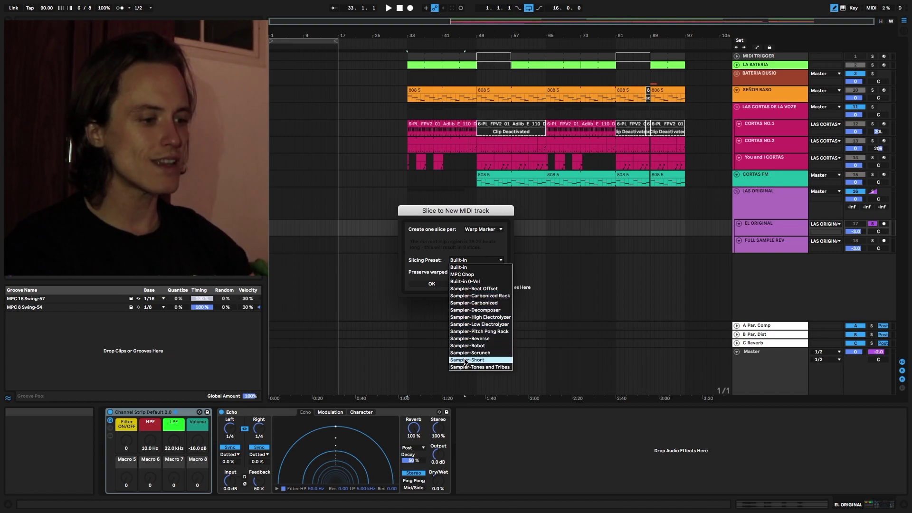
{"action": "left_click", "coordinate": [468, 274]}
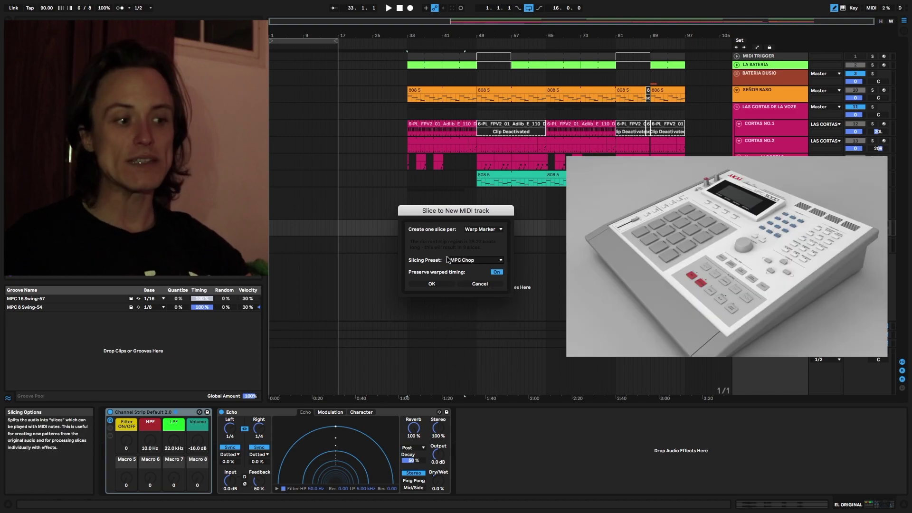
{"action": "left_click", "coordinate": [432, 284]}
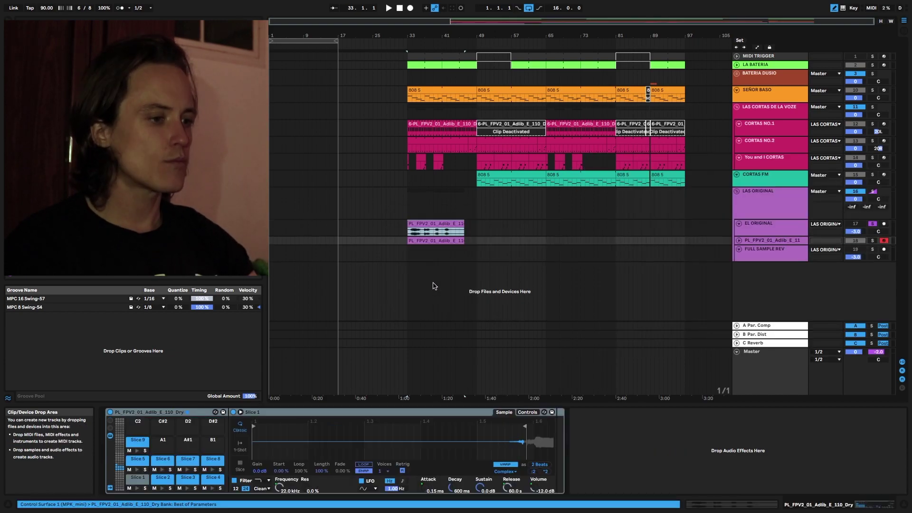
Unfold the sliced adlib track, place it below You and I CORTAS in the LAS CORTAS DE LA VOZE group, and move its clip to bar 81
{"action": "left_click", "coordinate": [738, 241]}
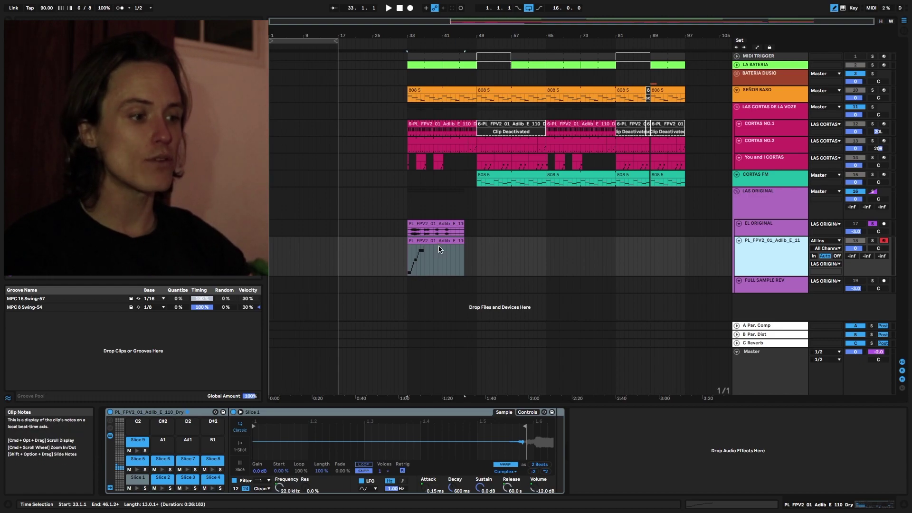
{"action": "left_click_drag", "start_coordinate": [768, 242], "coordinate": [762, 169]}
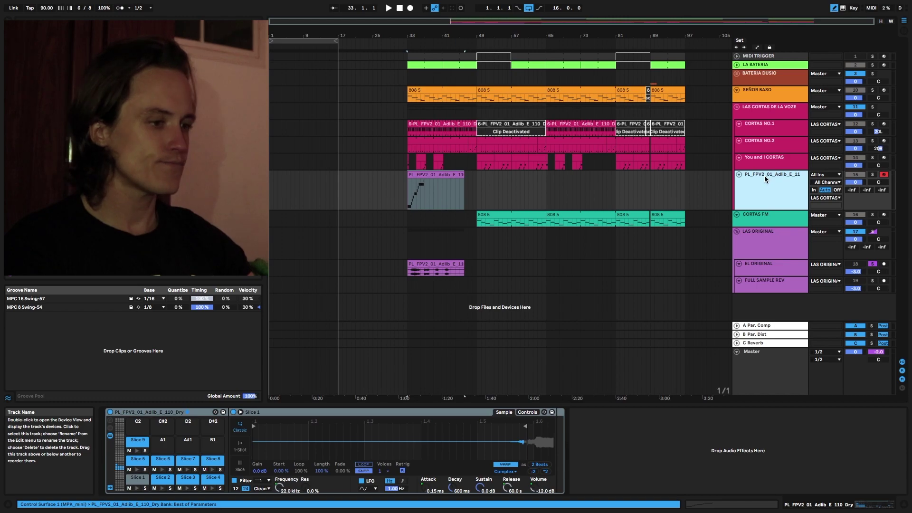
{"action": "left_click_drag", "start_coordinate": [437, 175], "coordinate": [645, 177]}
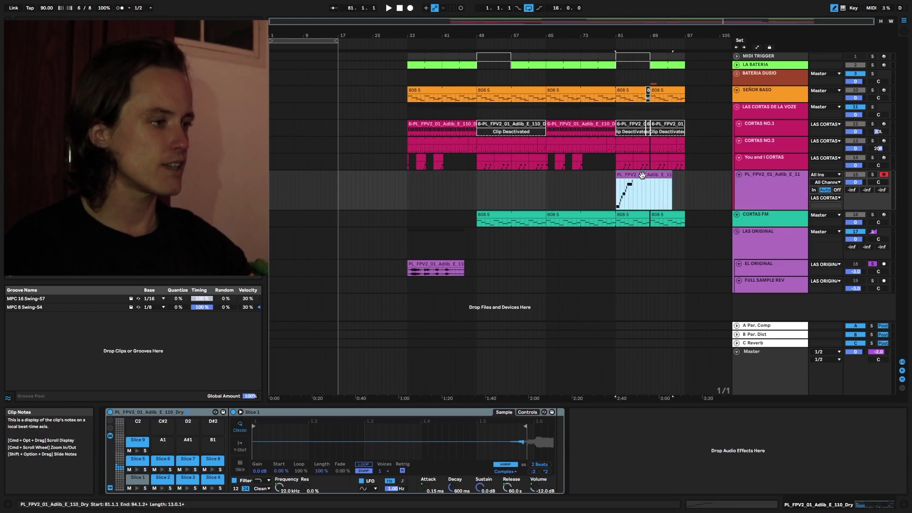
{"action": "mouse_move", "coordinate": [692, 37]}
{"action": "left_mouse_down"}
{"action": "mouse_move", "coordinate": [693, 71]}
{"action": "mouse_move", "coordinate": [693, 36]}
{"action": "left_mouse_up"}
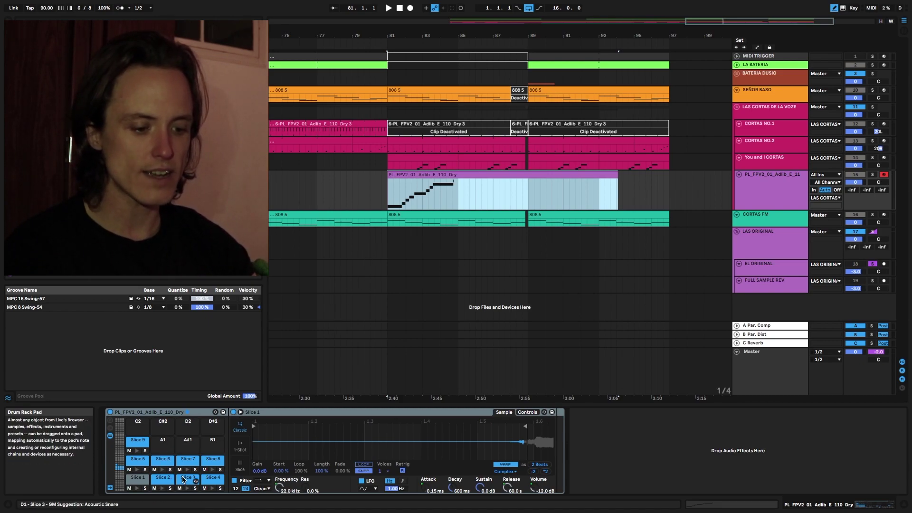
Clear the Slice 9 pad from the drum rack and rename pads Slice 6, 7 and 8 to You, and, and I
{"action": "left_click", "coordinate": [162, 489]}
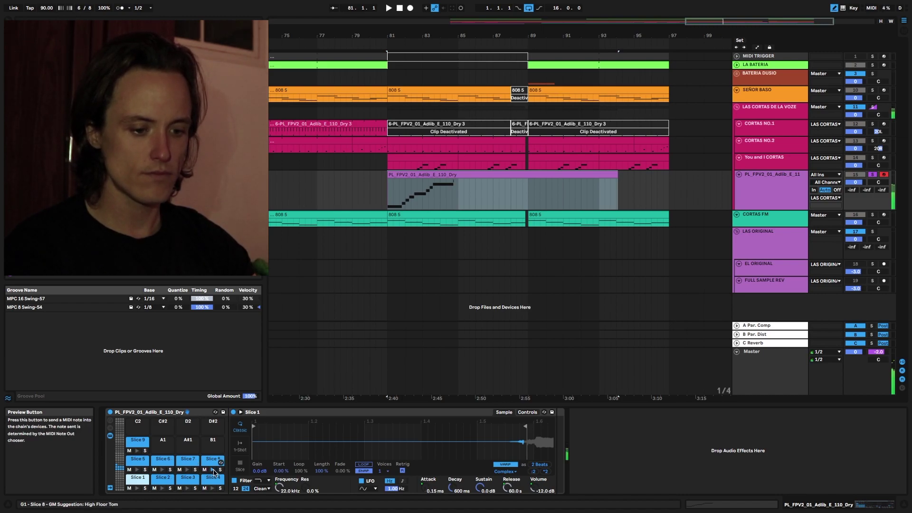
{"action": "left_click", "coordinate": [141, 443]}
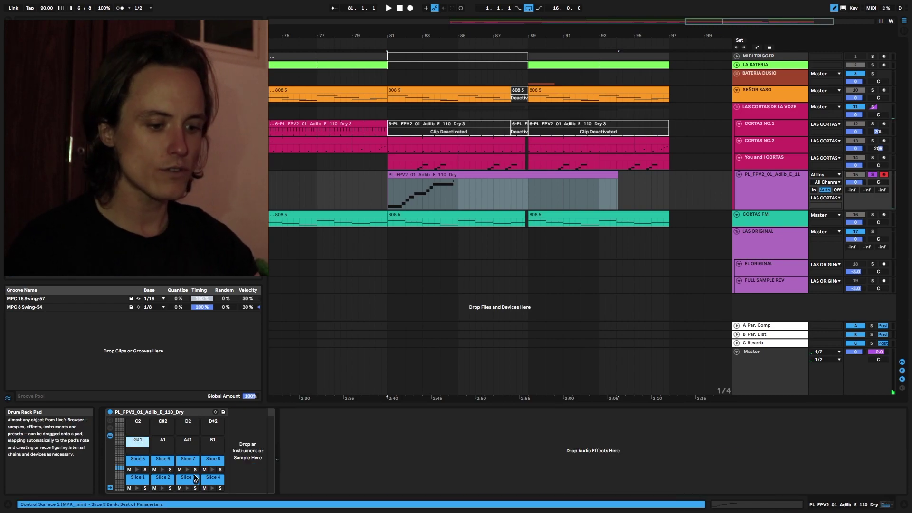
{"action": "left_click", "coordinate": [161, 459]}
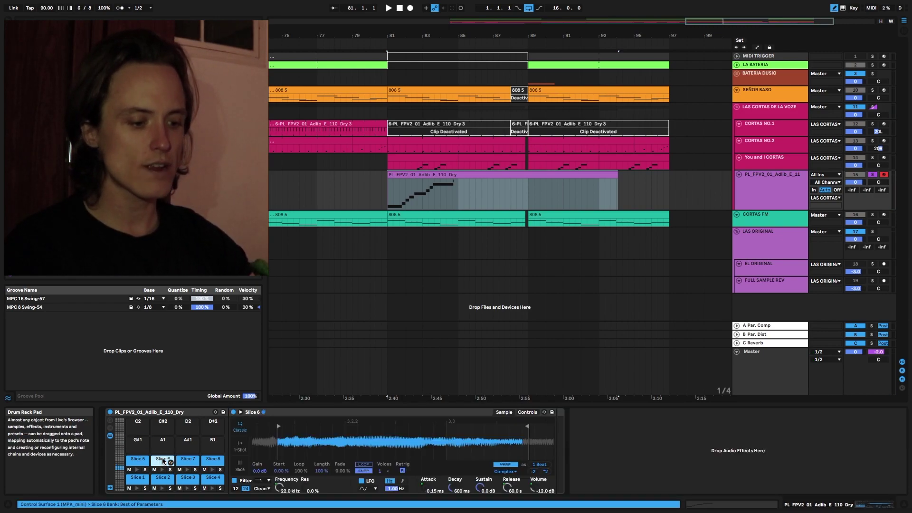
{"action": "type", "text": "YOu"}
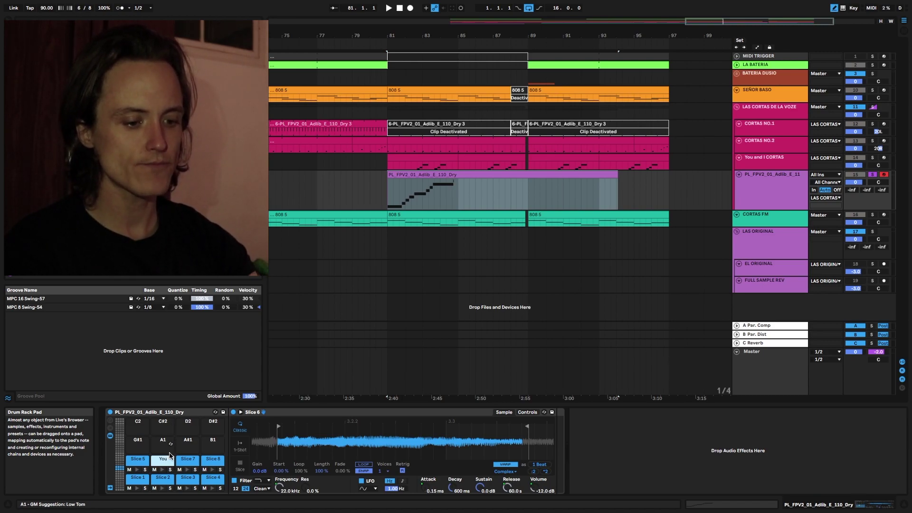
{"action": "left_click", "coordinate": [183, 461]}
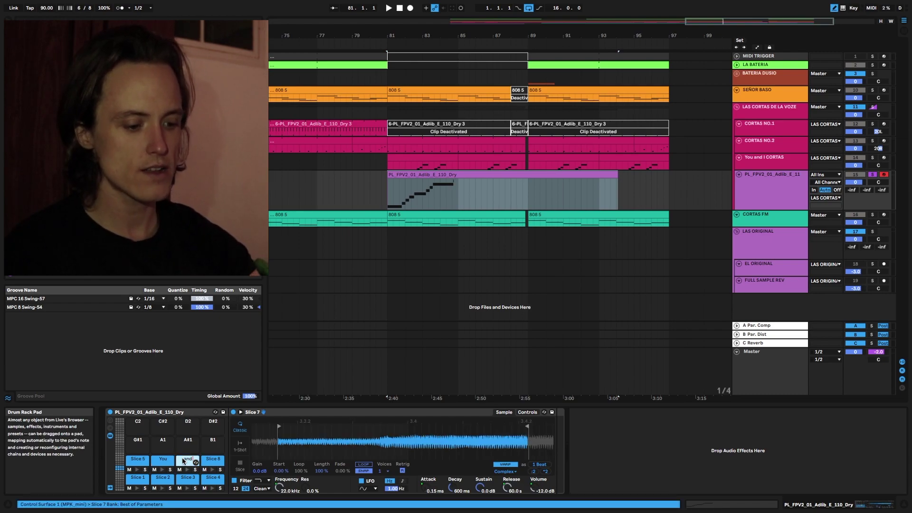
{"action": "left_click", "coordinate": [212, 462]}
Trim the You slice by moving its start marker later and its end marker earlier in the sample while auditioning it
{"action": "left_click", "coordinate": [162, 469]}
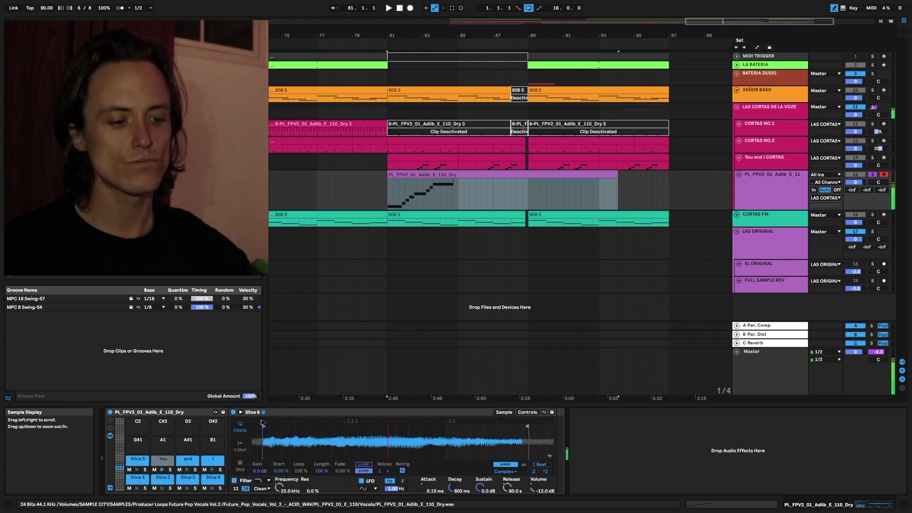
{"action": "left_click_drag", "start_coordinate": [251, 421], "coordinate": [431, 437]}
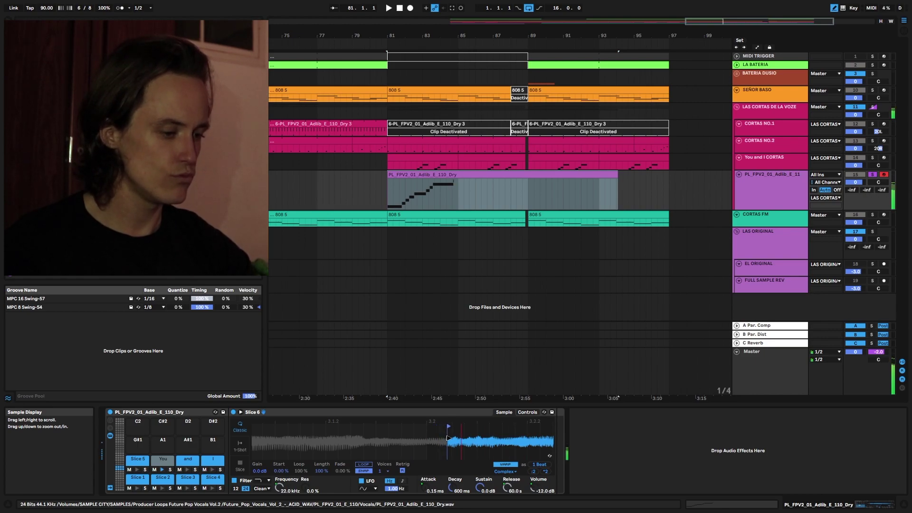
{"action": "scroll", "coordinate": [449, 434], "scroll_direction": "right", "scroll_amount": 10}
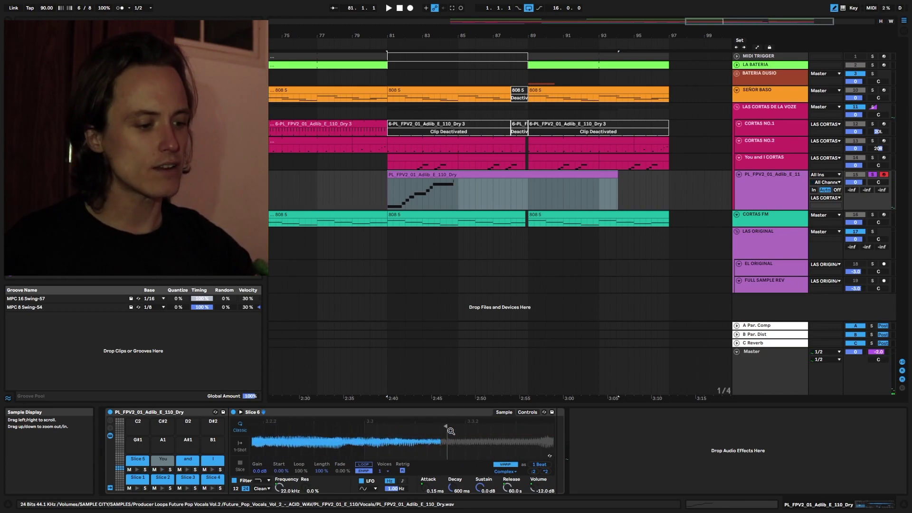
{"action": "left_click_drag", "start_coordinate": [444, 426], "coordinate": [388, 426]}
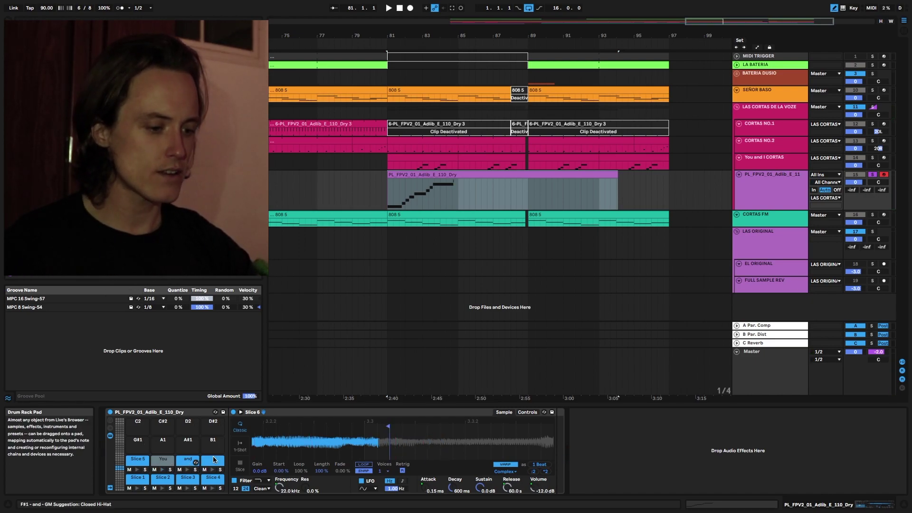
Audition the "and" and "I" slices and fine-tune their sample markers
{"action": "left_click", "coordinate": [193, 464]}
{"action": "mouse_move", "coordinate": [358, 425]}
{"action": "left_mouse_down"}
{"action": "mouse_move", "coordinate": [550, 426]}
{"action": "mouse_move", "coordinate": [349, 426]}
{"action": "left_mouse_up"}
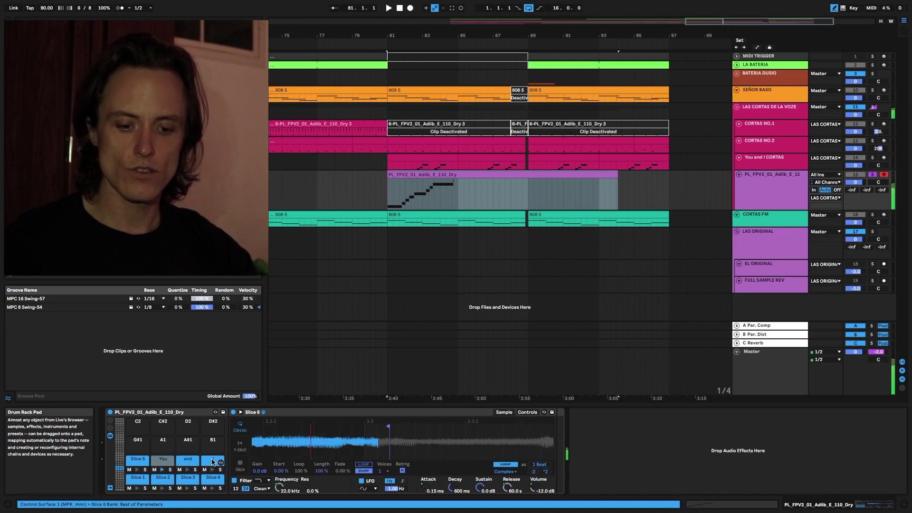
{"action": "left_click_drag", "start_coordinate": [279, 426], "coordinate": [283, 428]}
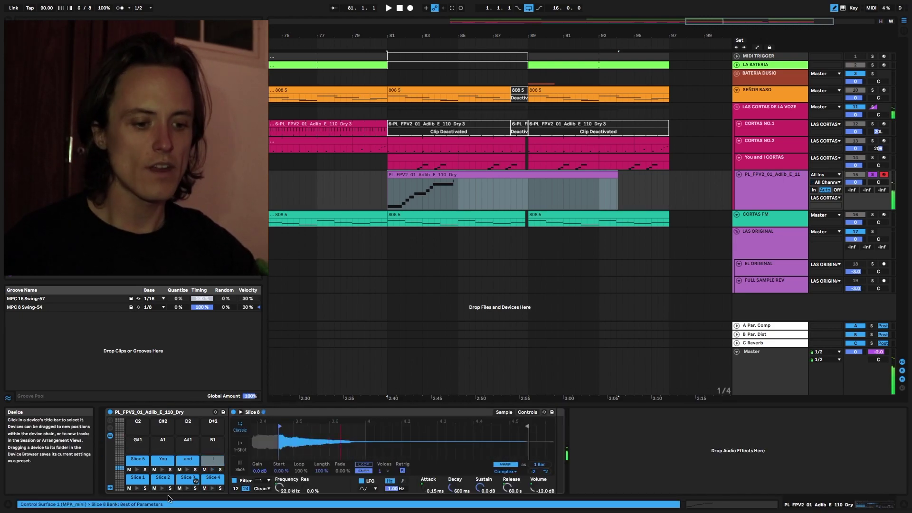
Adjust Slice 1's start and end markers so it plays only a short region around beat 3 of the sample
{"action": "left_click", "coordinate": [130, 480]}
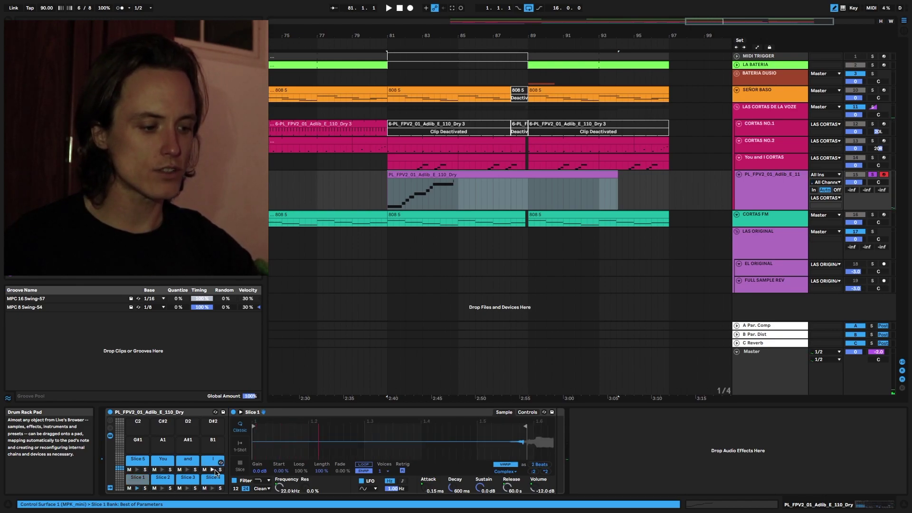
{"action": "left_click", "coordinate": [163, 477]}
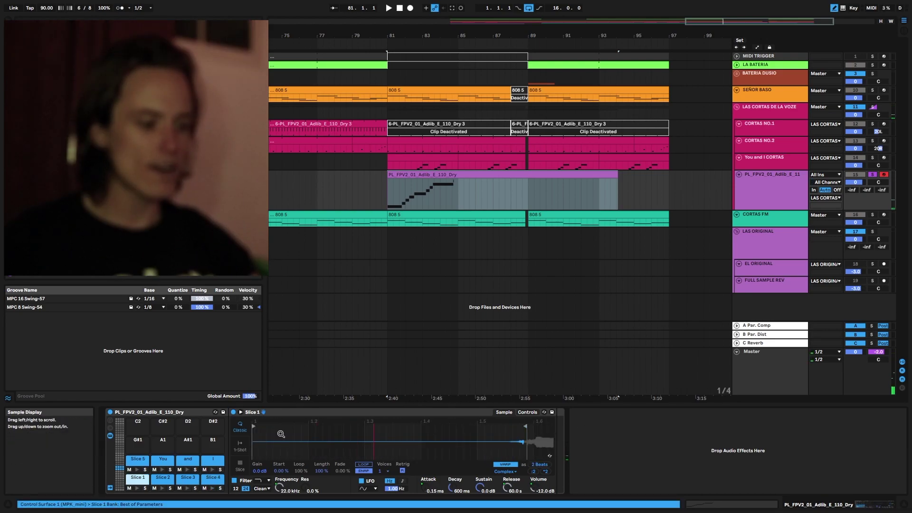
{"action": "left_click_drag", "start_coordinate": [315, 435], "coordinate": [257, 439]}
{"action": "left_click_drag", "start_coordinate": [322, 426], "coordinate": [438, 427]}
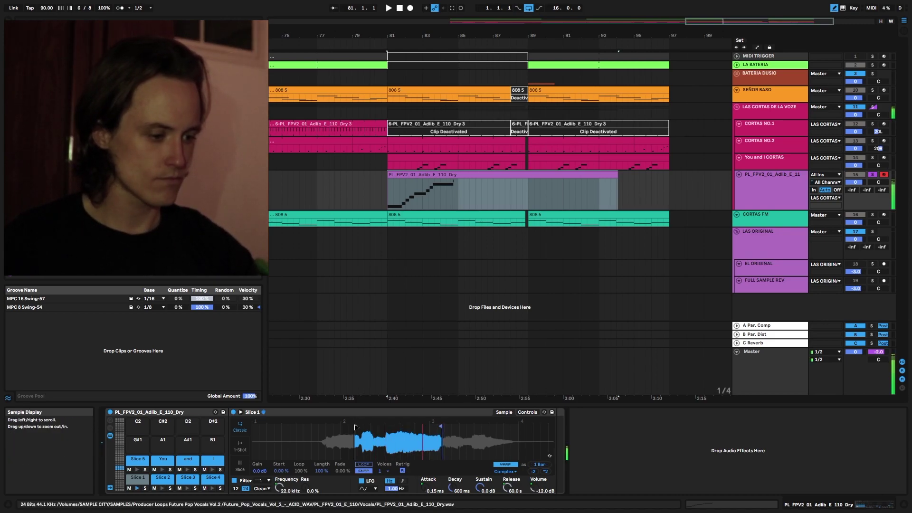
{"action": "left_click_drag", "start_coordinate": [356, 427], "coordinate": [434, 427]}
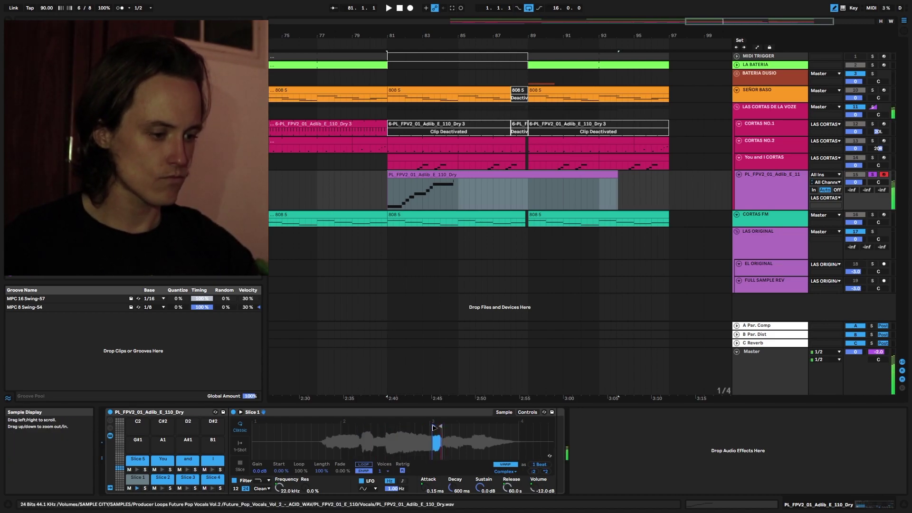
Show the drum rack's chain list and review the Choke group assignments of the slices
{"action": "left_click", "coordinate": [110, 431]}
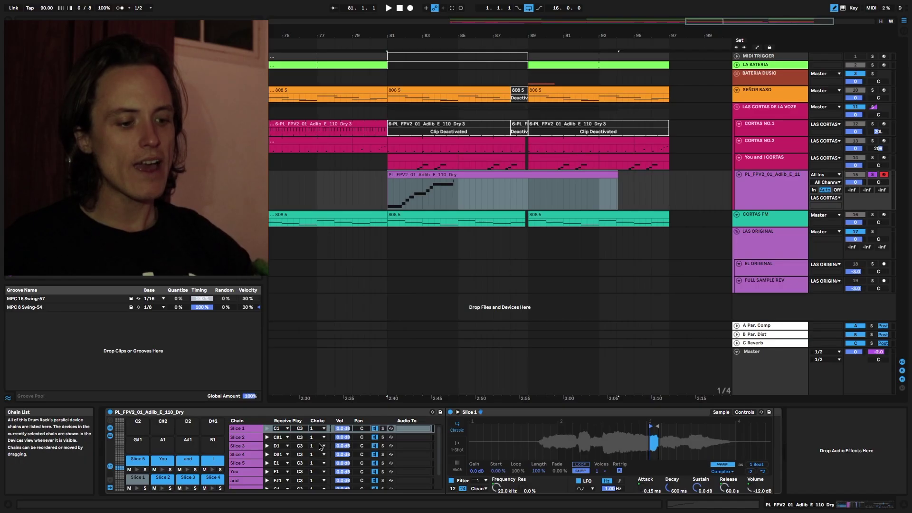
{"action": "scroll", "coordinate": [319, 444], "scroll_direction": "down", "scroll_amount": 4}
{"action": "scroll", "coordinate": [319, 431], "scroll_direction": "up", "scroll_amount": 4}
{"action": "left_click", "coordinate": [318, 430]}
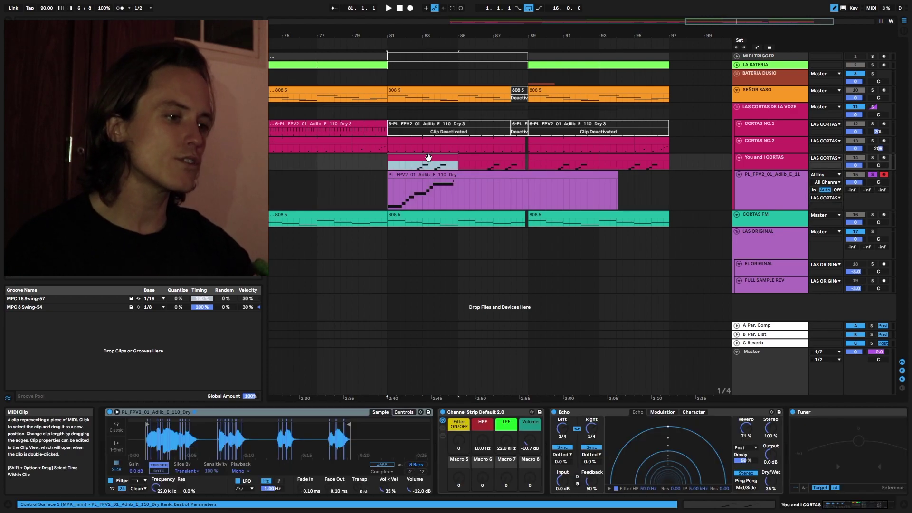
Replace the sliced track's clip at bar 81 with a copy of the You and I CORTAS clip that starts there
{"action": "left_click", "coordinate": [431, 176]}
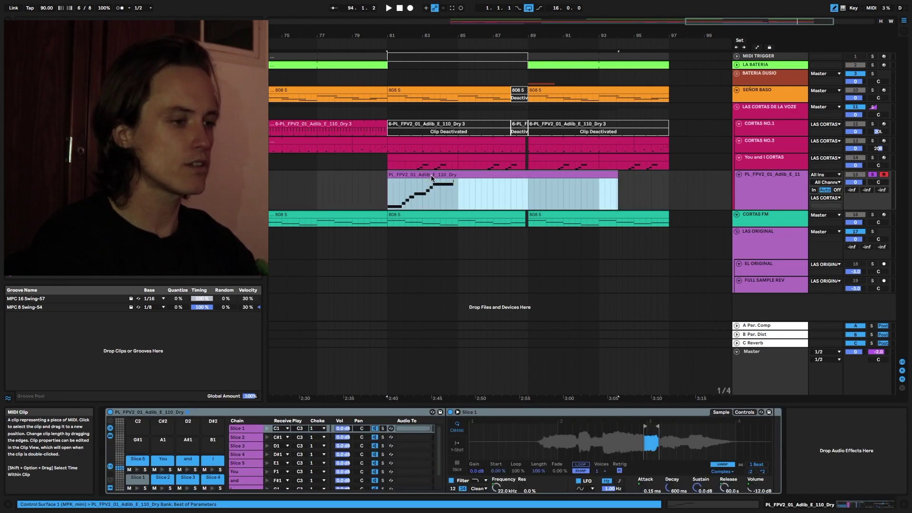
{"action": "key", "text": "Delete"}
{"action": "left_click_drag", "start_coordinate": [421, 158], "coordinate": [423, 185]}
Open the copied MIDI clip and move all its notes down so both phrases trigger the You, and, and I slices
{"action": "double_click", "coordinate": [423, 175]}
{"action": "key", "text": "super+a"}
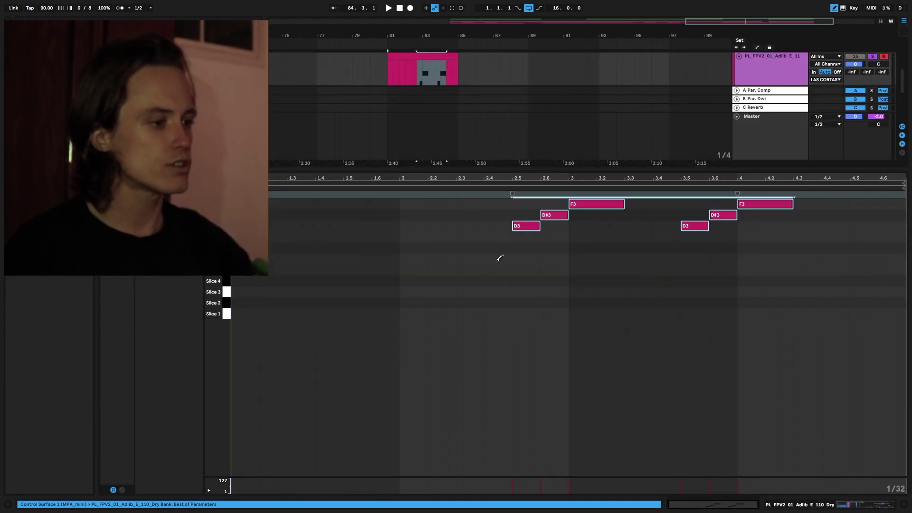
{"action": "key", "text": "a"}
{"action": "key", "text": "a"}
{"action": "key", "text": "b"}
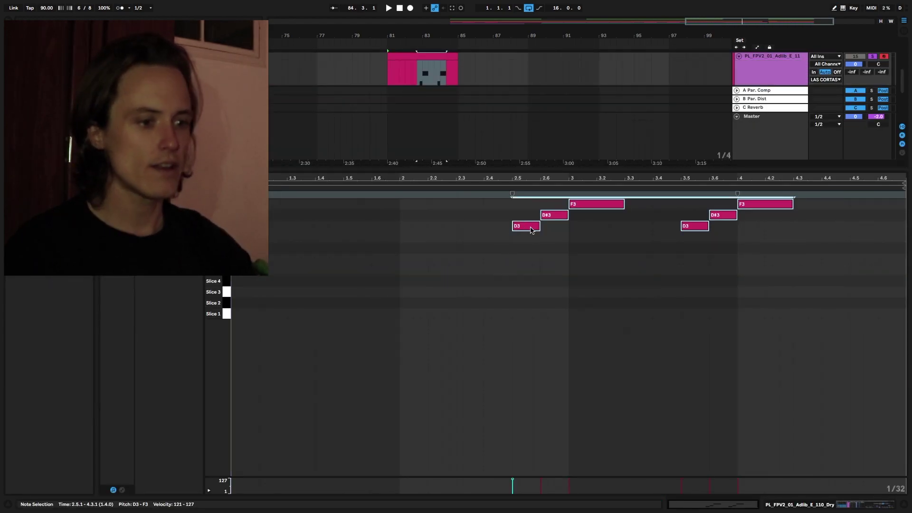
{"action": "key", "text": "Down"}
{"action": "key", "text": "Down"}
{"action": "key", "text": "Down"}
Play the copied clip from 82.5.1 to audition the You, and, I phrase on the sliced rack
{"action": "left_click", "coordinate": [408, 80]}
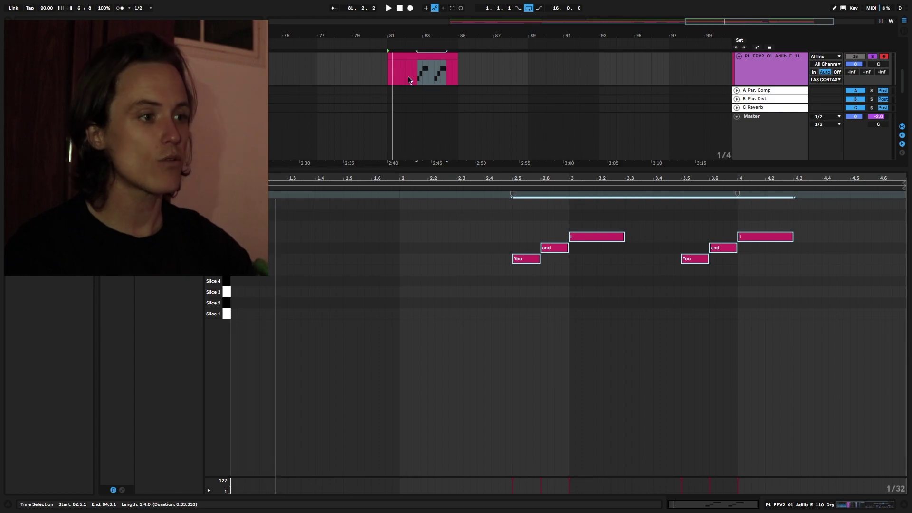
{"action": "left_click", "coordinate": [415, 72]}
{"action": "key", "text": "space"}
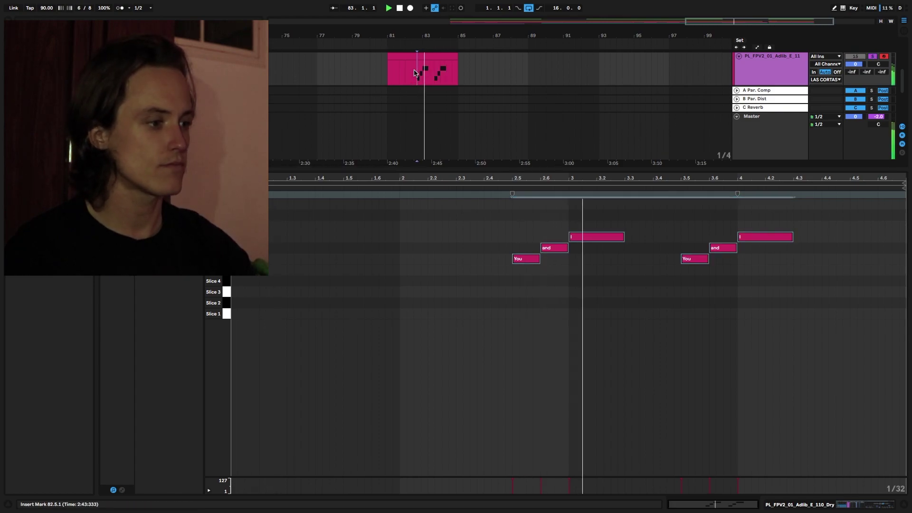
{"action": "key", "text": "space"}
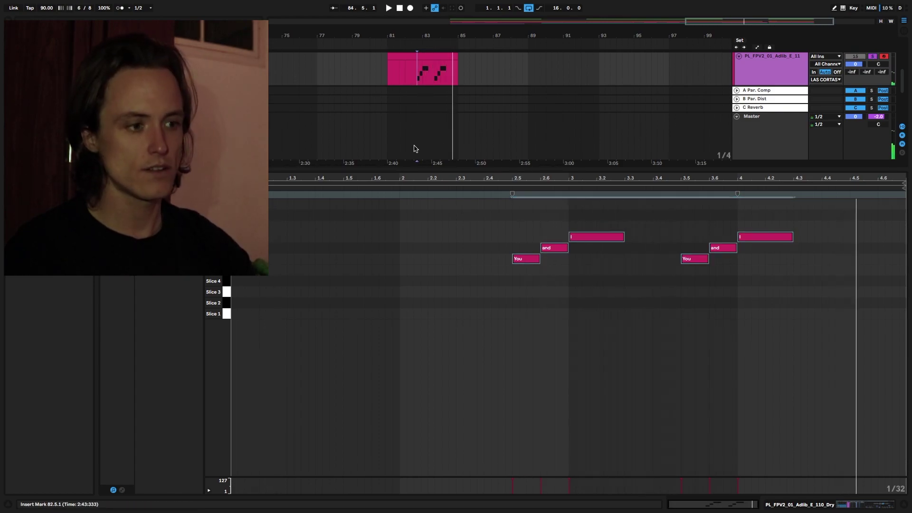
Return to the sliced track's drum rack, inspect the Simplers of Slices 3, 2 and 1, and hide the rack's chain list
{"action": "key", "text": "shift+Tab"}
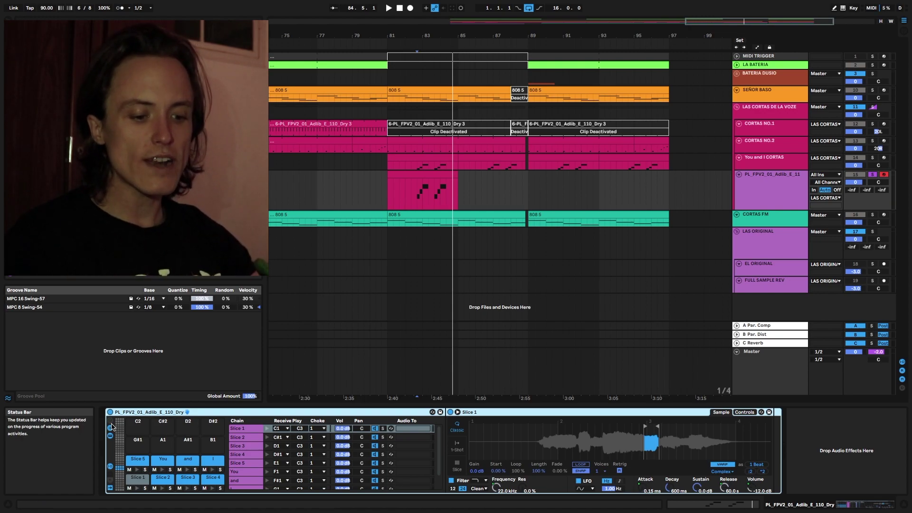
{"action": "left_click", "coordinate": [188, 479]}
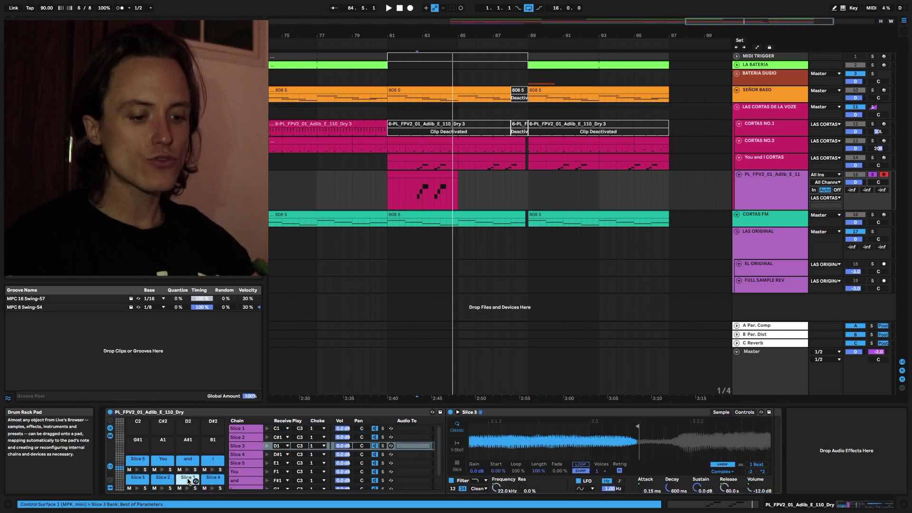
{"action": "left_click", "coordinate": [170, 479]}
{"action": "left_click", "coordinate": [136, 479]}
{"action": "left_click", "coordinate": [111, 434]}
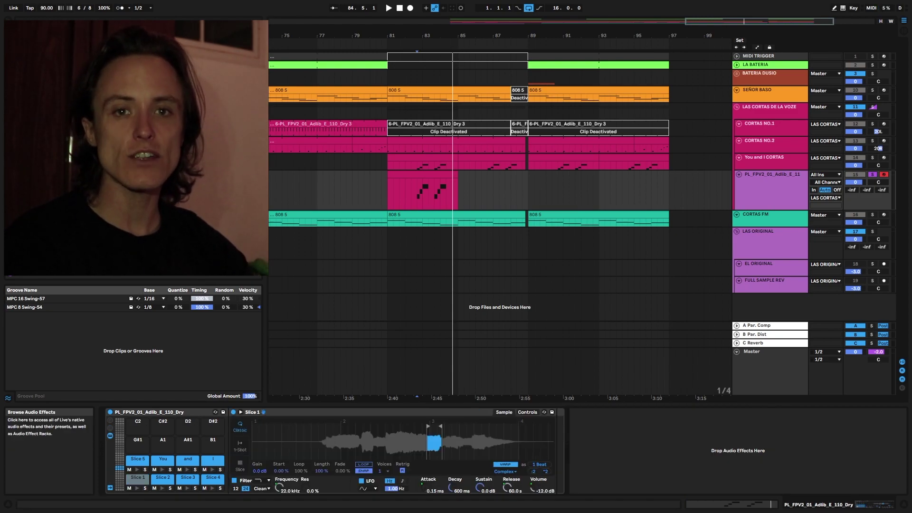
Examine the individual effect chains on the YOU, AND and I slices of the CORTAS EFFECTS rack
{"action": "left_click", "coordinate": [213, 460]}
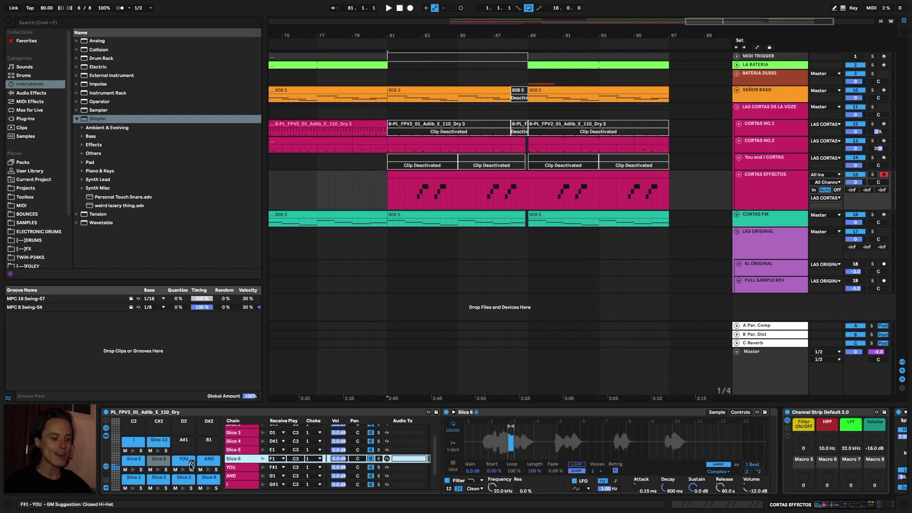
{"action": "left_click", "coordinate": [179, 463]}
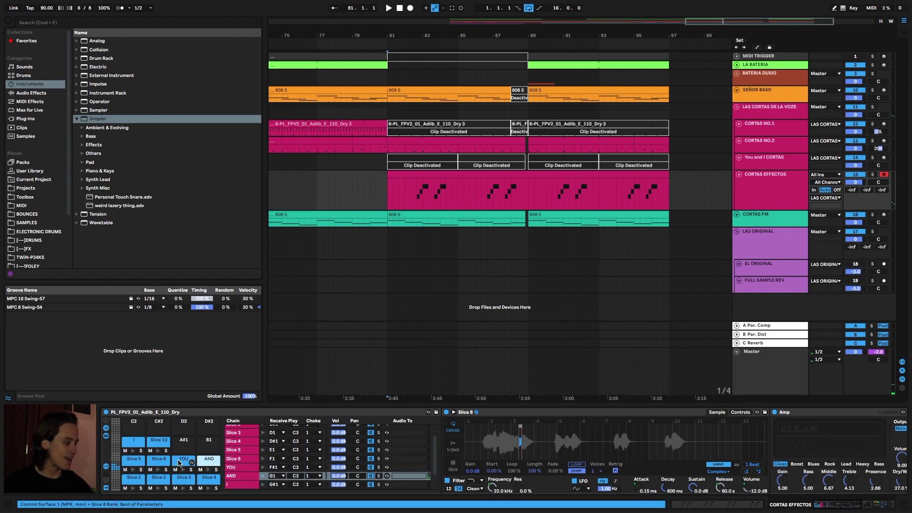
{"action": "left_click_drag", "start_coordinate": [839, 506], "coordinate": [864, 509]}
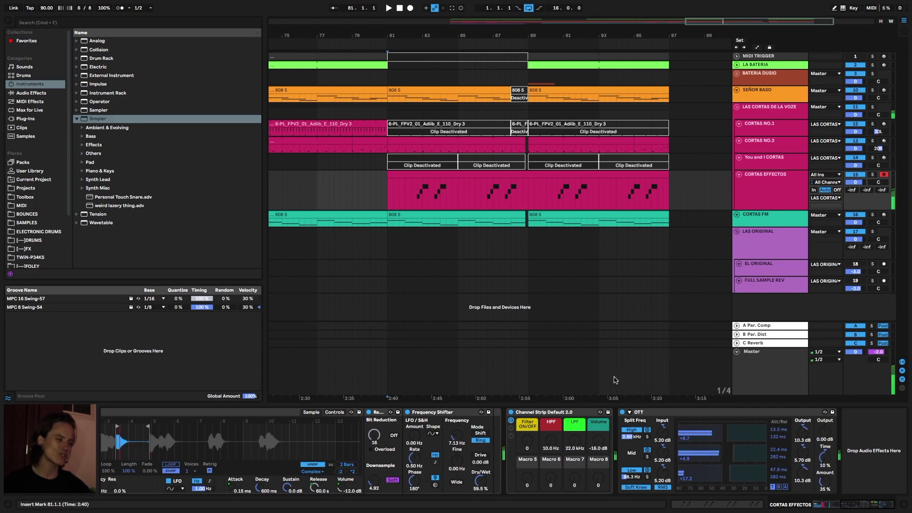
Reactivate the first two You and I CORTAS clips from bar 81 and audition that track soloed from 82.3.1
{"action": "left_click", "coordinate": [512, 157], "text": "shift"}
{"action": "key", "text": "0"}
{"action": "left_click", "coordinate": [411, 167]}
{"action": "key", "text": "space"}
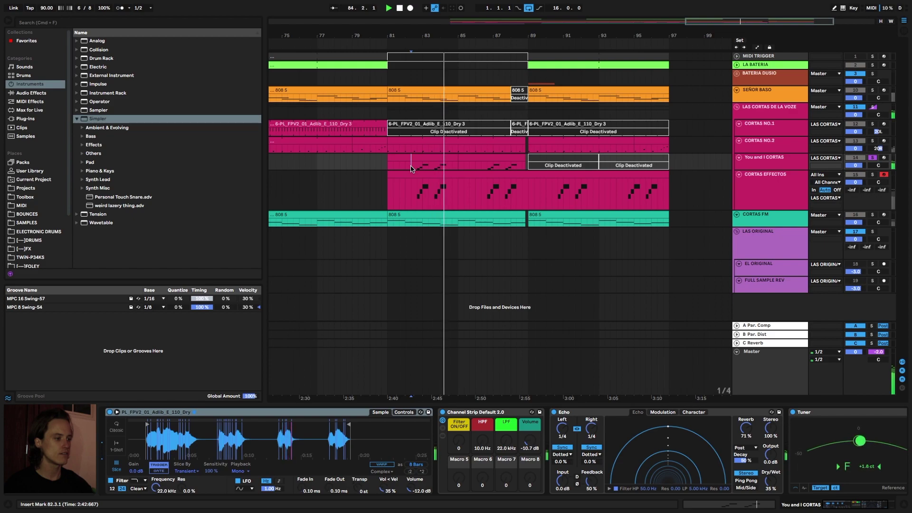
Play the CORTAS EFFECTS phrase from 82.5.1 for comparison and deactivate the first two You and I CORTAS clips again
{"action": "left_click", "coordinate": [417, 192]}
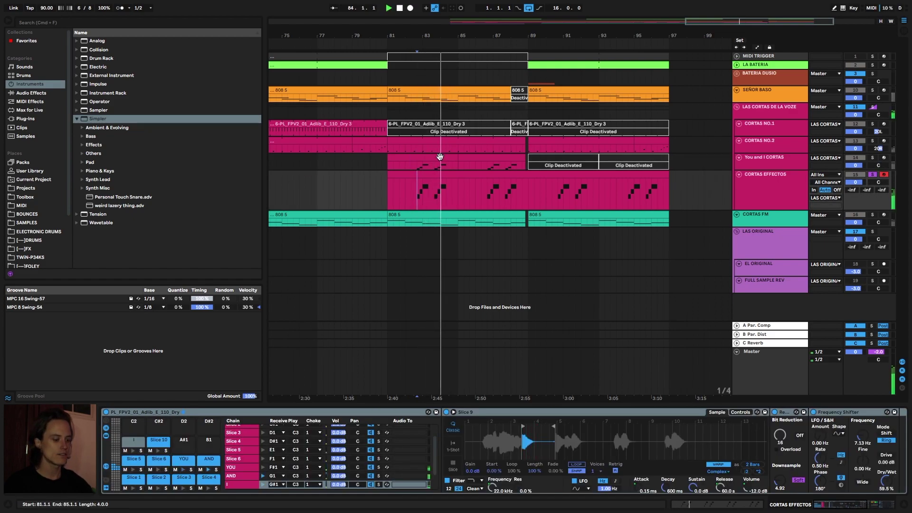
{"action": "key", "text": "0"}
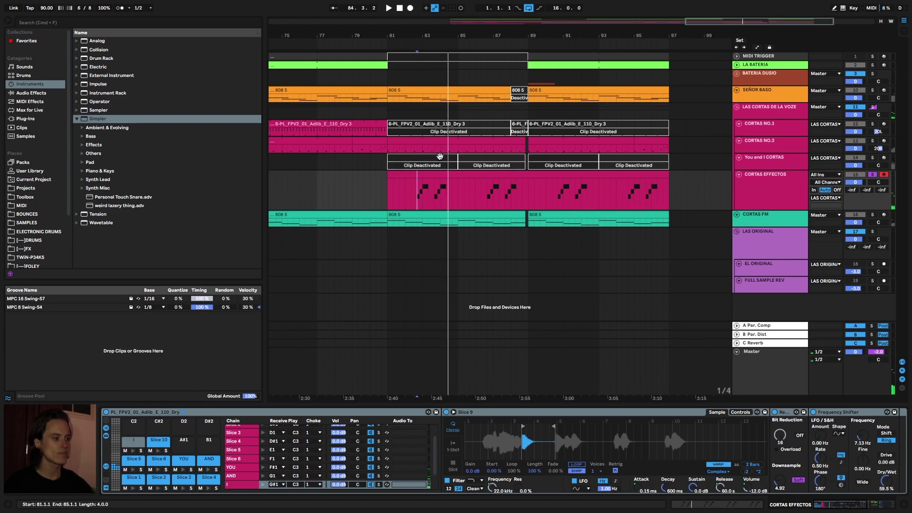
Select the CORTAS EFFECTS clips from bar 81 to 97 and play that section with the full arrangement
{"action": "left_click", "coordinate": [422, 175]}
{"action": "key", "text": "space"}
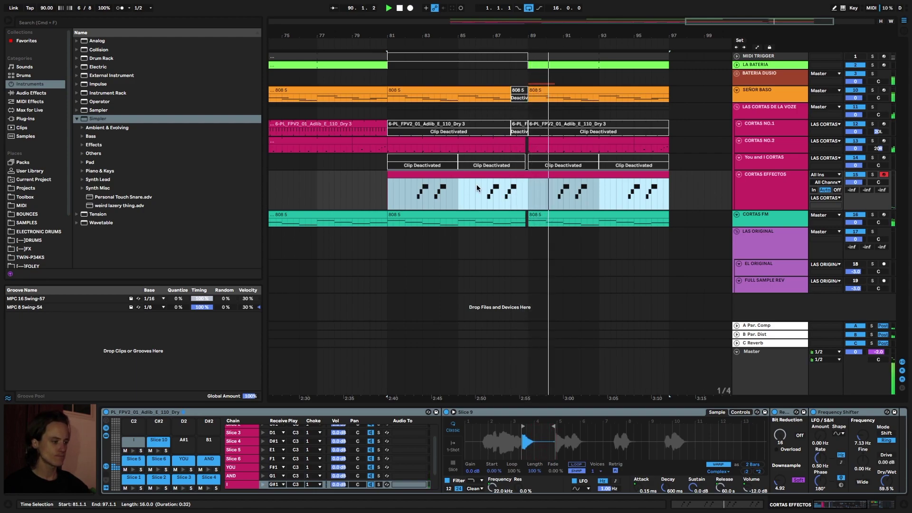
{"action": "key", "text": "space"}
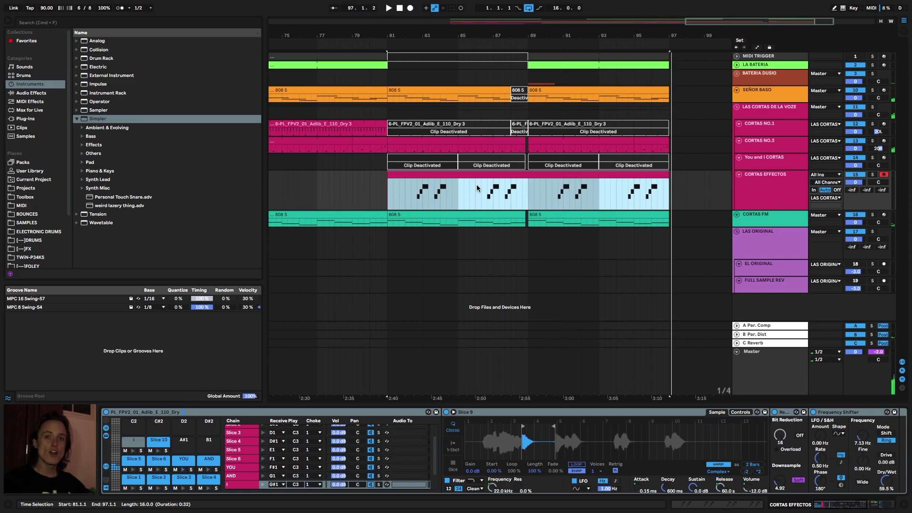